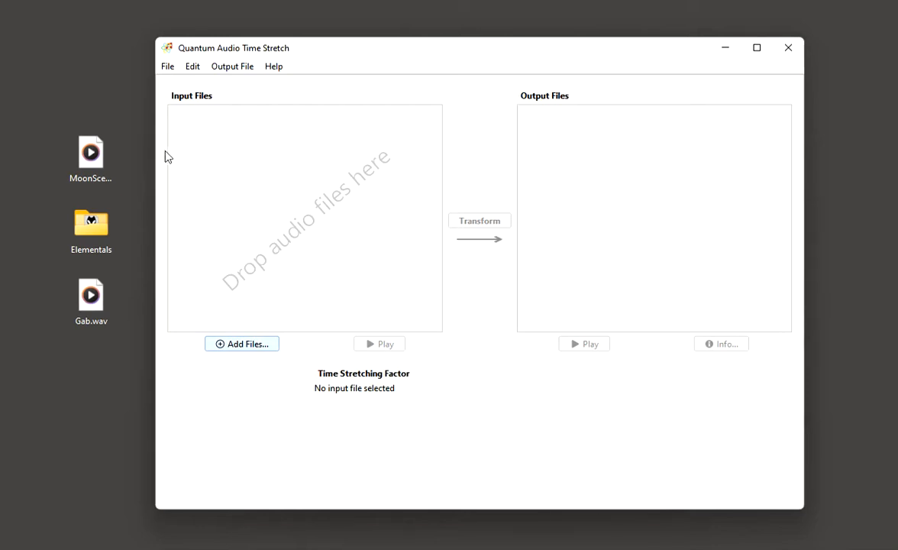
# Add MoonScent.wav from the desktop to the input files and play its untransformed version.
pyautogui.moveTo(90, 152); pyautogui.dragTo(267, 177)
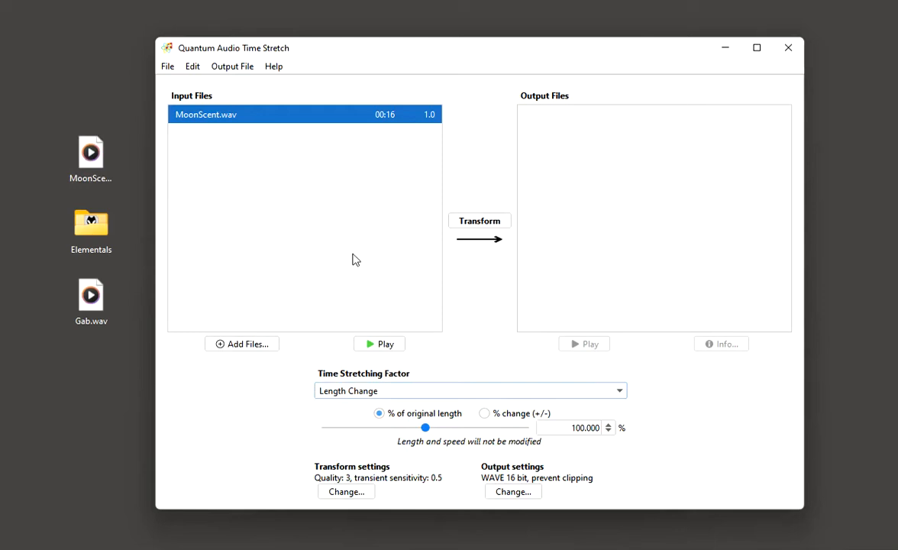
pyautogui.click(372, 345)
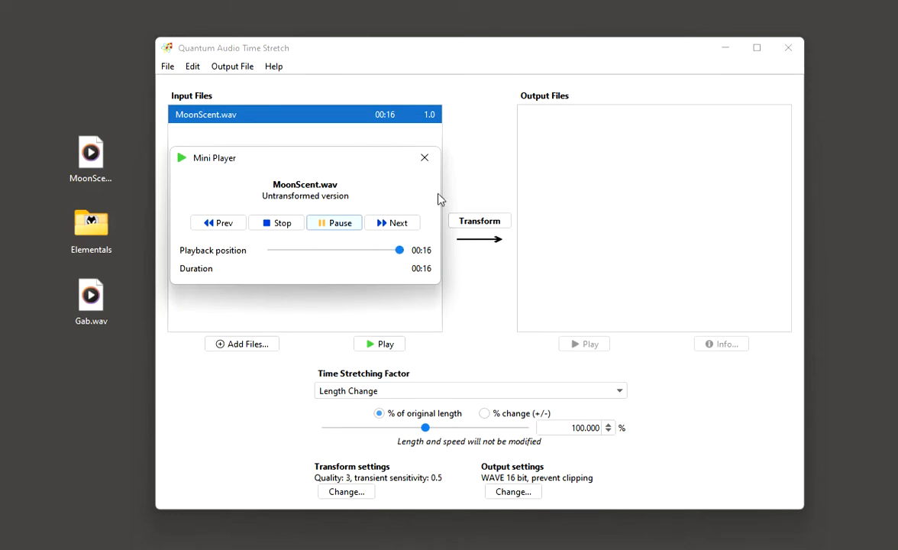
pyautogui.click(423, 159)
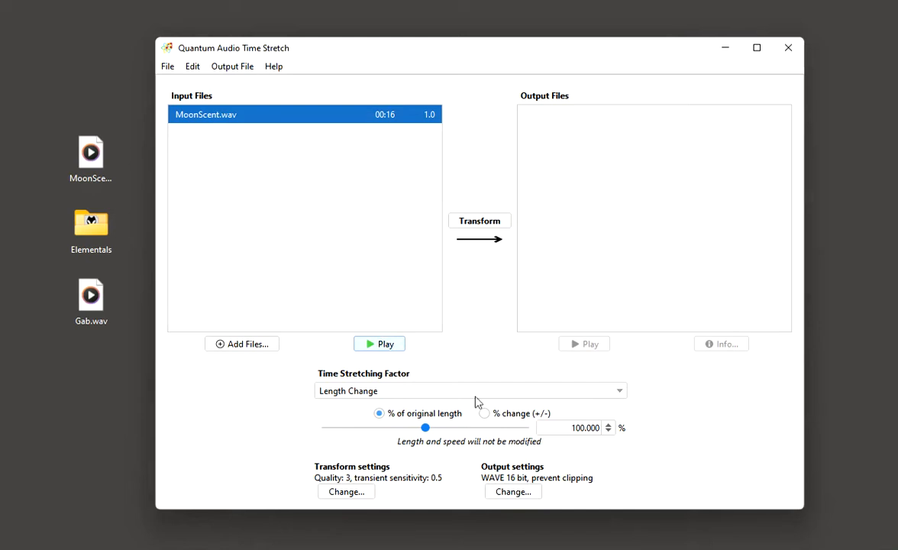
# Set MoonScent.wav's length to 130% of the original and transform the file.
pyautogui.click(474, 428)
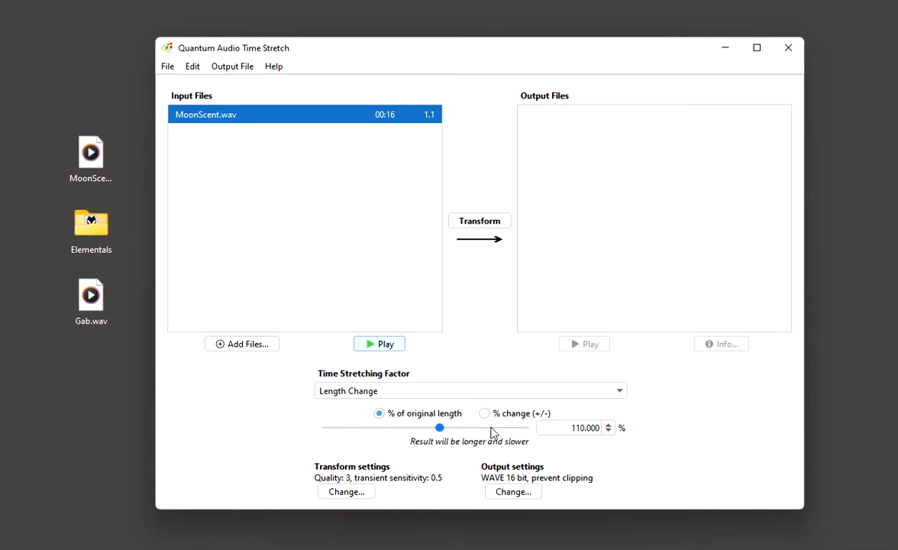
pyautogui.click(506, 430)
pyautogui.click(512, 430)
pyautogui.click(566, 427)
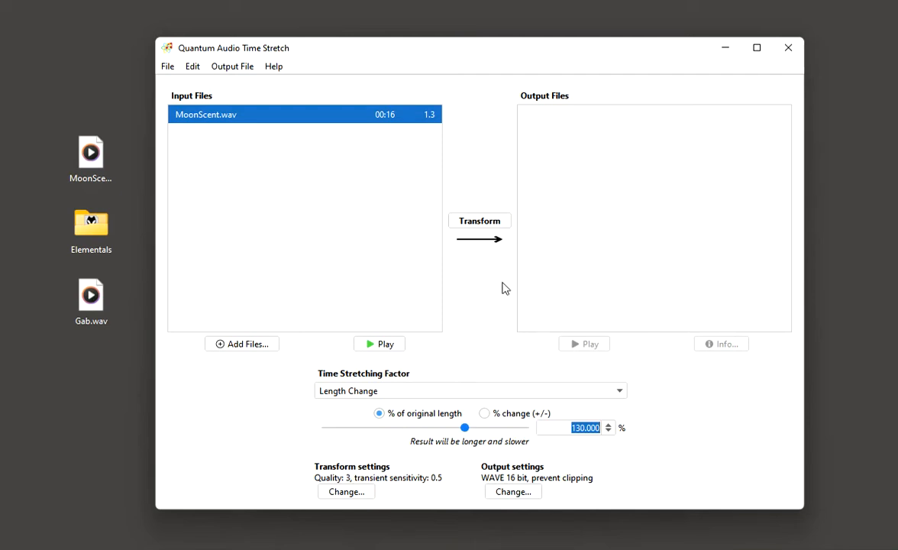
pyautogui.click(480, 222)
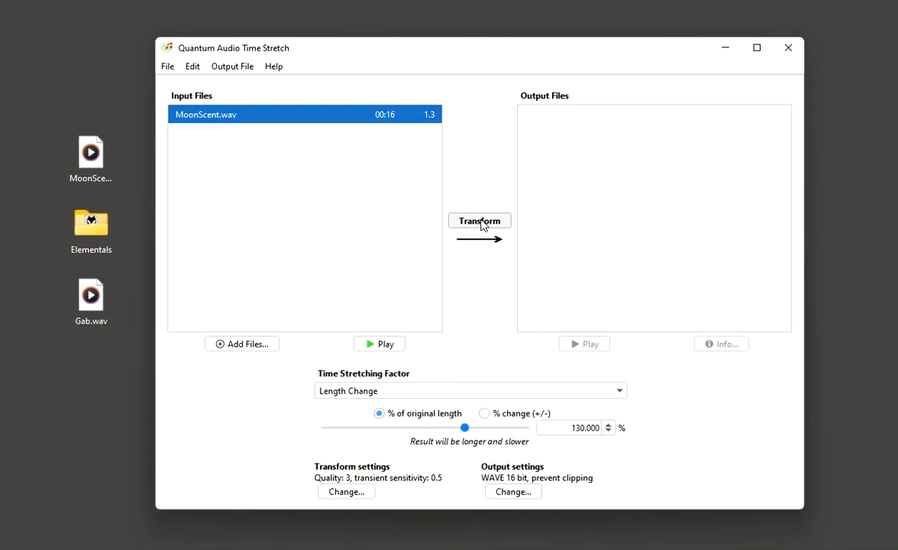
# Play the transformed MoonScent_1.3.wav and remove it from the output files list.
pyautogui.click(555, 118)
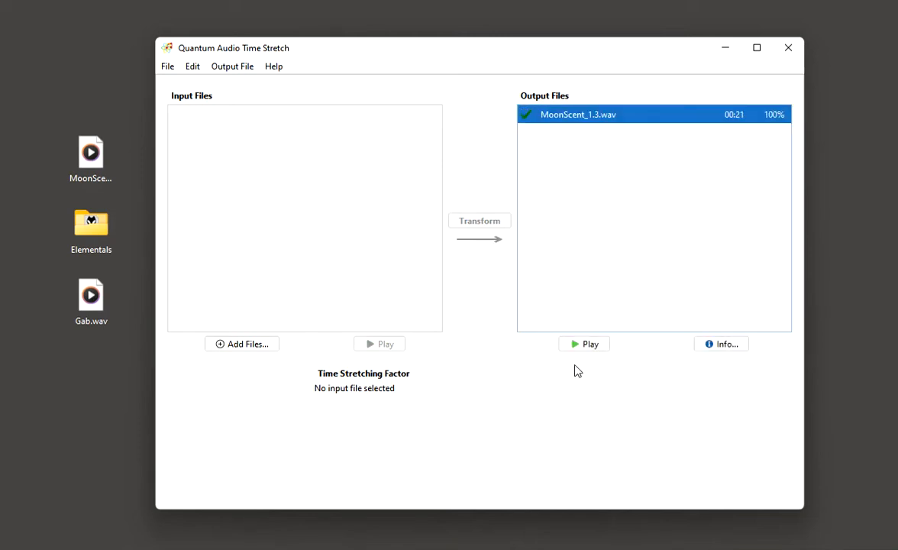
pyautogui.click(582, 345)
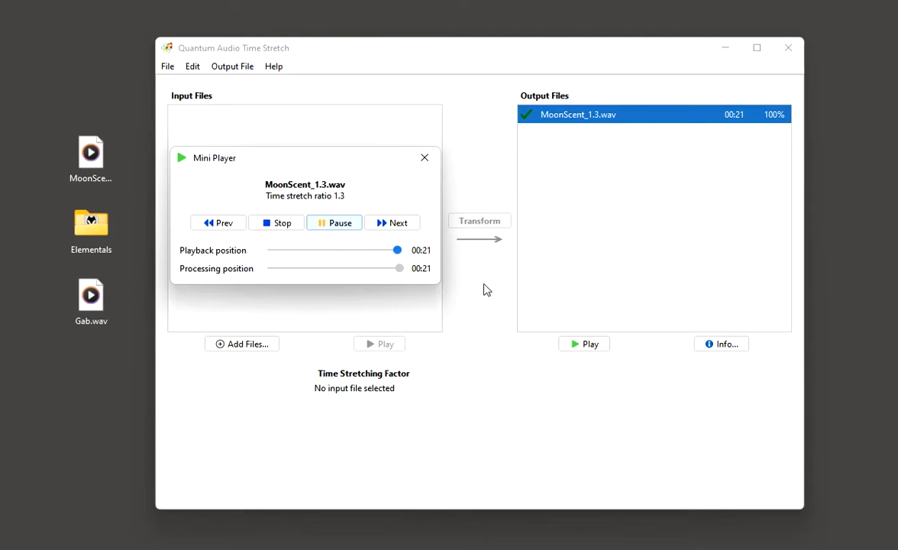
pyautogui.click(424, 158)
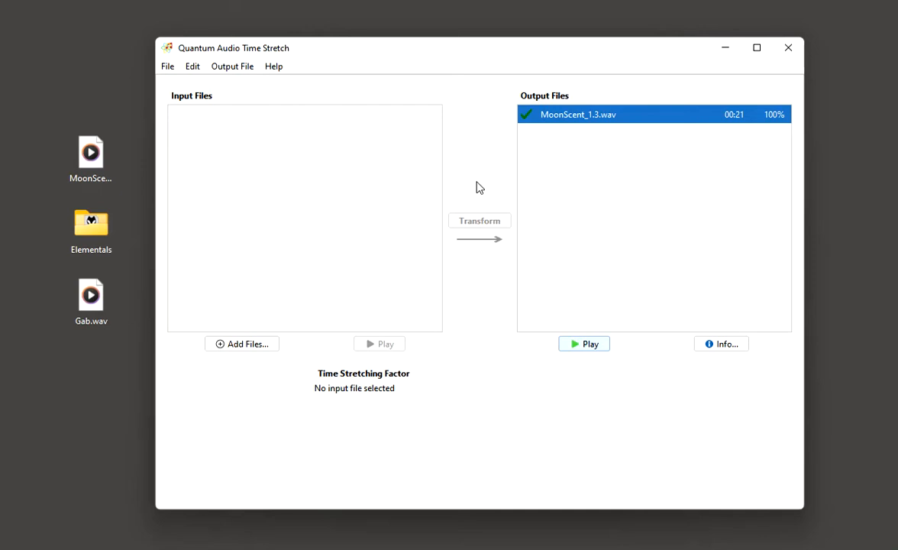
pyautogui.rightClick(557, 116)
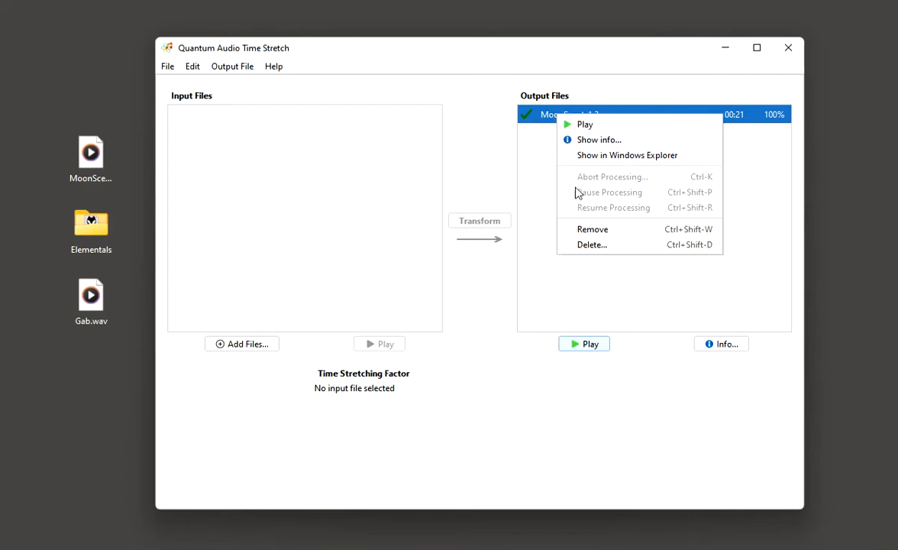
pyautogui.click(584, 229)
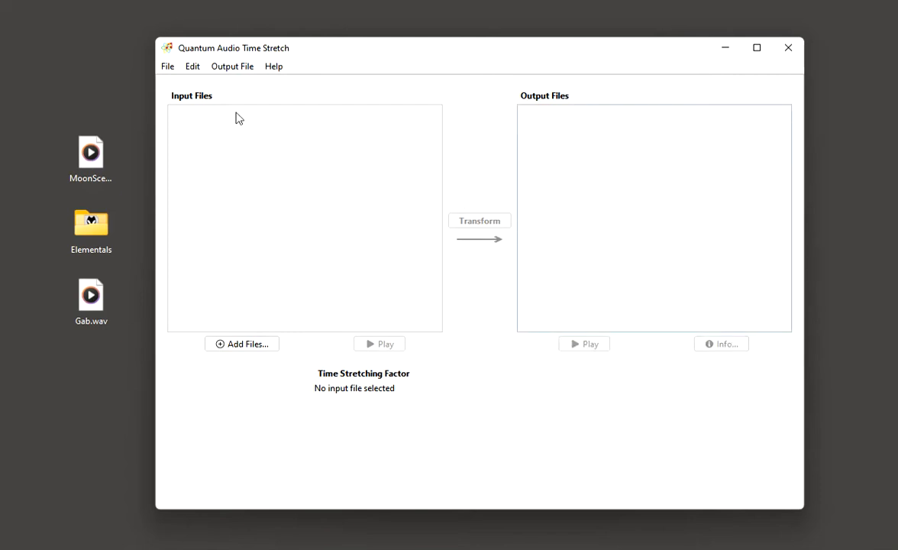
# Open the program settings and examine the default transform settings and the default output settings, including the output file formats.
pyautogui.click(169, 68)
pyautogui.click(180, 136)
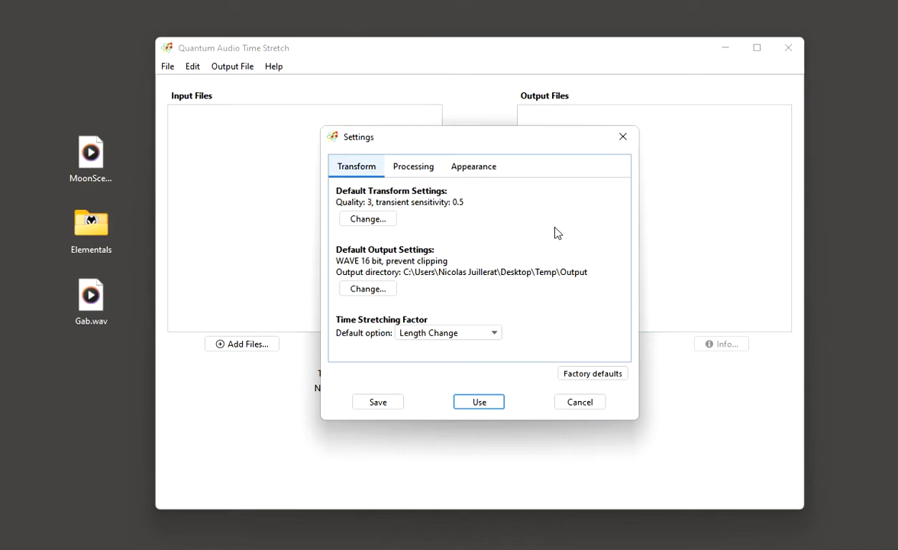
pyautogui.click(373, 221)
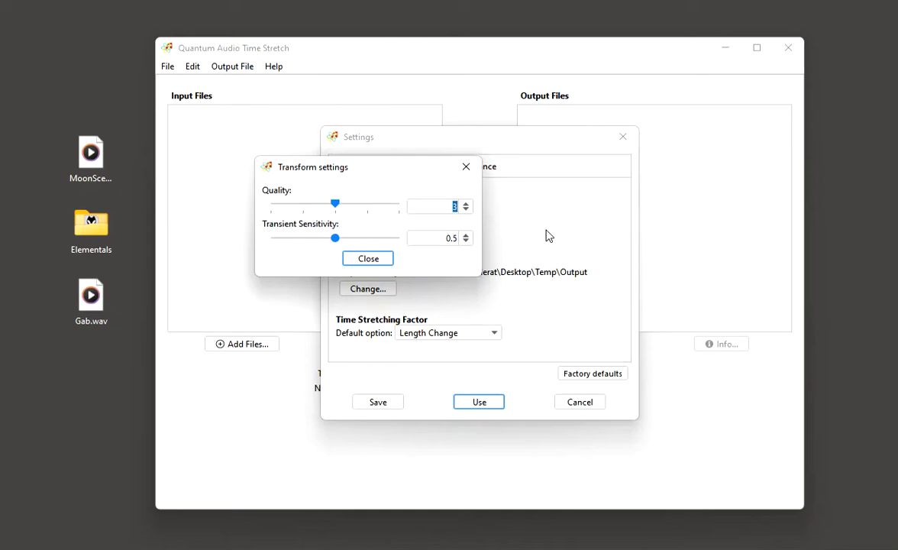
pyautogui.click(379, 257)
pyautogui.click(367, 290)
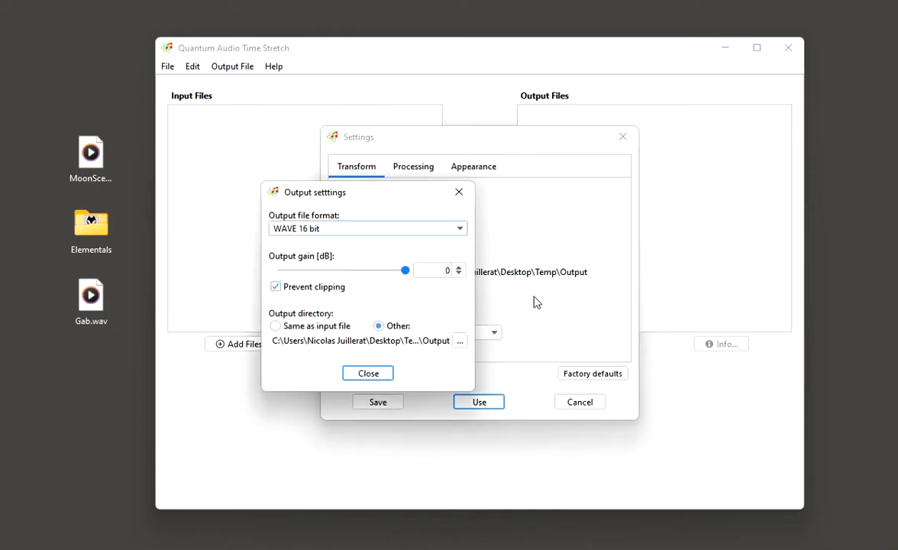
pyautogui.click(329, 228)
pyautogui.click(329, 230)
pyautogui.click(371, 373)
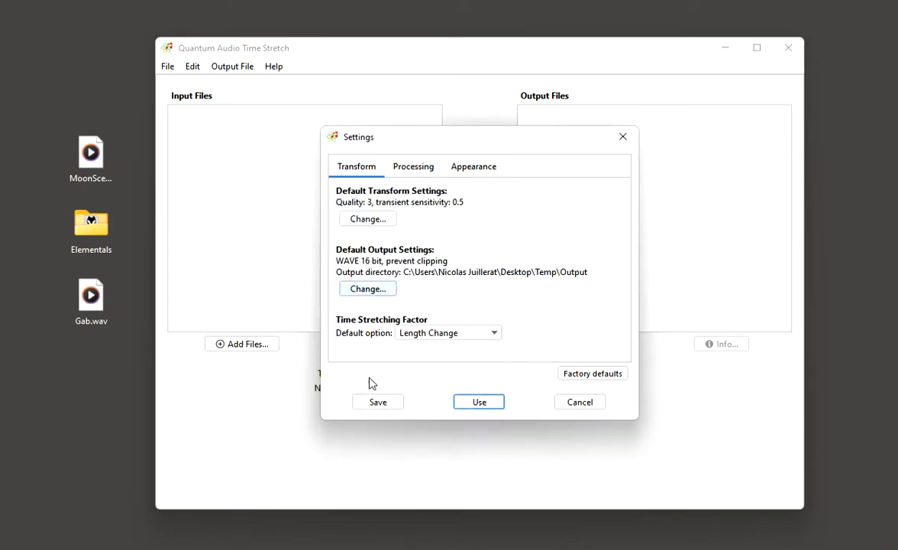
# Examine the processing settings, including the number of processing threads.
pyautogui.click(413, 168)
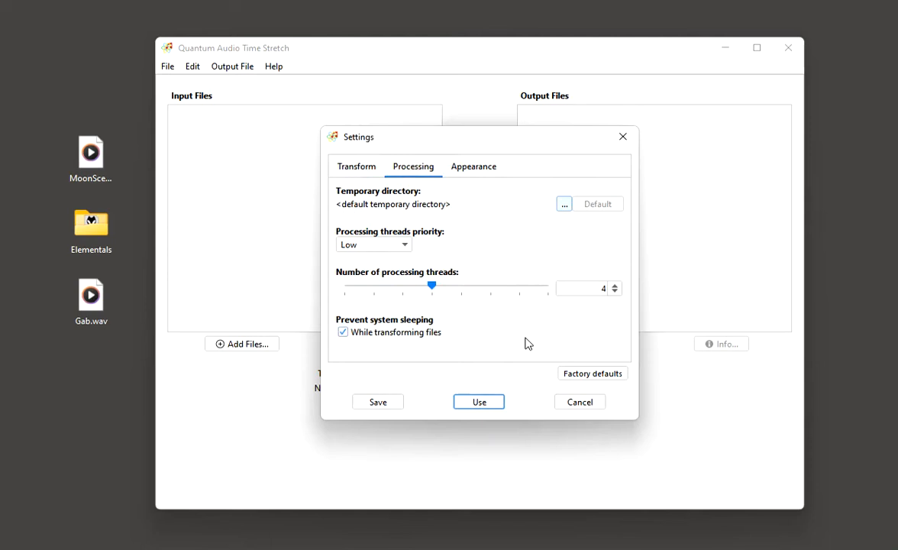
pyautogui.click(503, 290)
pyautogui.click(431, 291)
pyautogui.click(431, 290)
# Change the program's appearance to Hiberbee Dark and apply the settings.
pyautogui.click(468, 173)
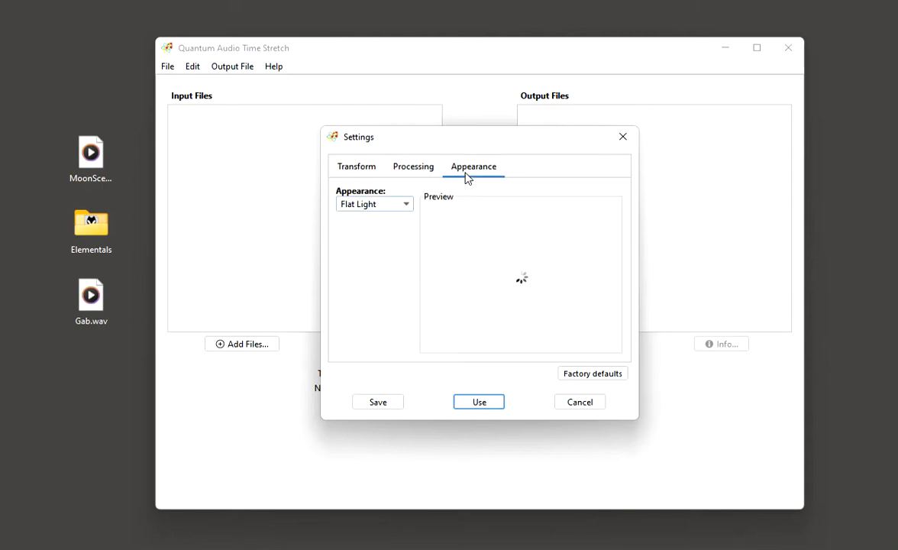
pyautogui.click(361, 205)
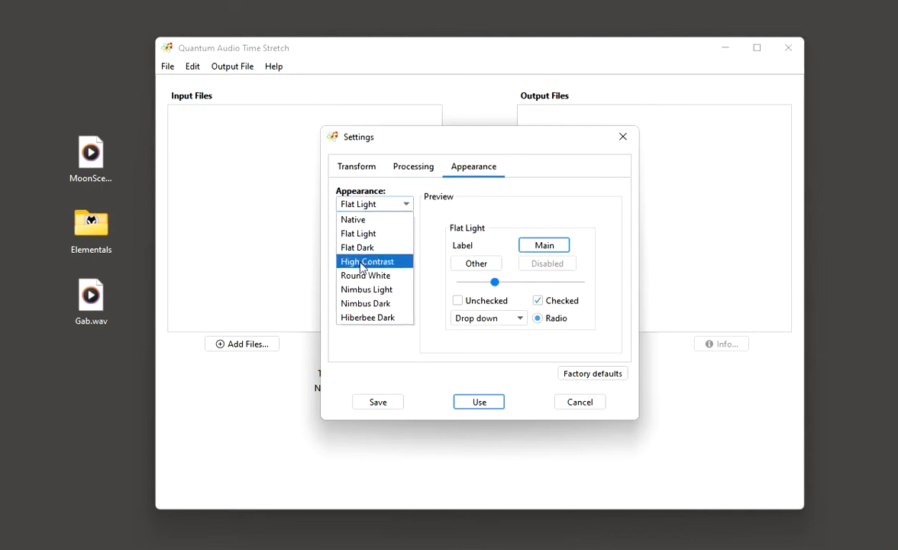
pyautogui.click(357, 319)
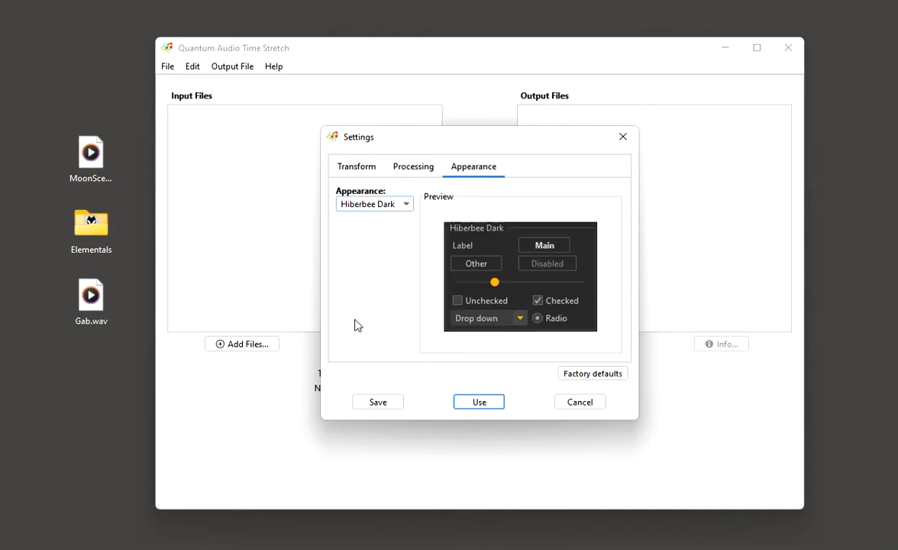
pyautogui.click(472, 402)
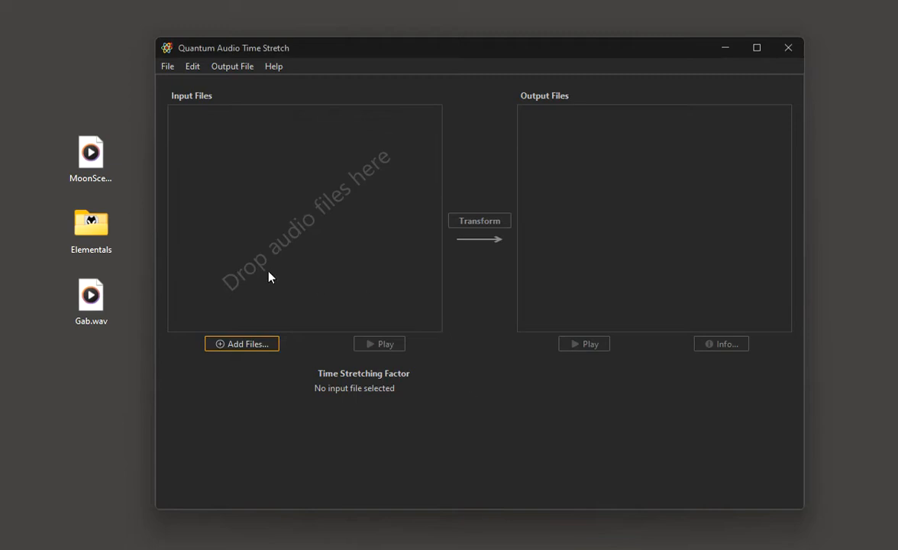
# Add the Elementals folder's audio files to the input files and set their length to 150% of the original.
pyautogui.moveTo(92, 223); pyautogui.dragTo(275, 218)
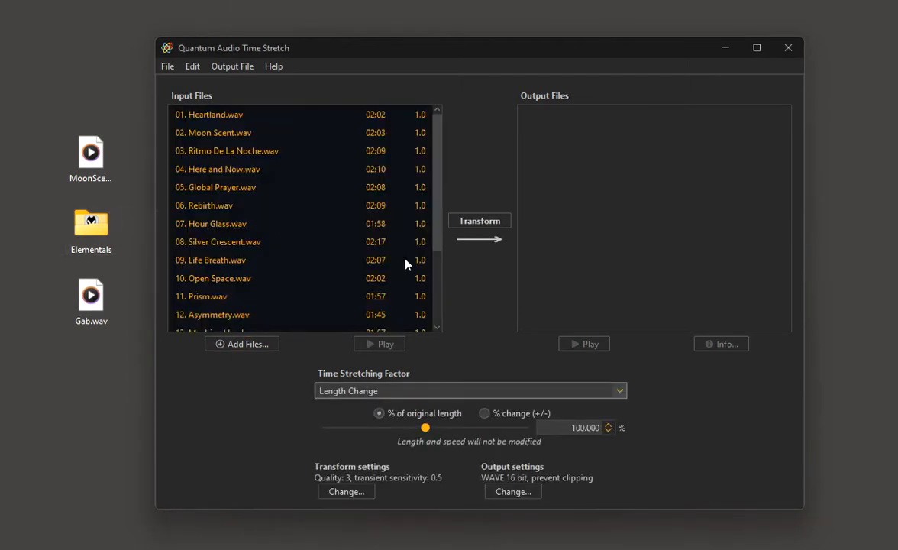
pyautogui.doubleClick(565, 428)
pyautogui.write('150')
pyautogui.press('Tab')
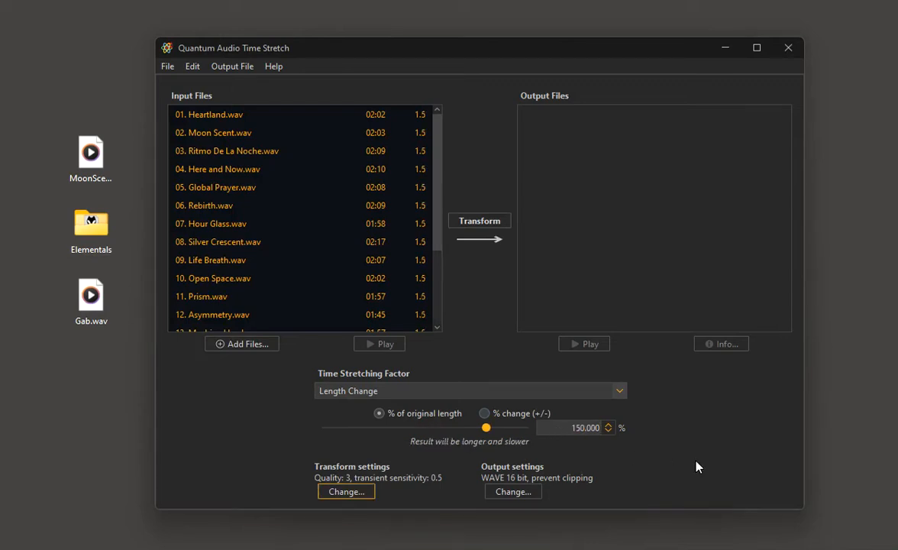
# Switch the time stretching factor to Speed Change and set it to 80% of the original speed.
pyautogui.click(331, 394)
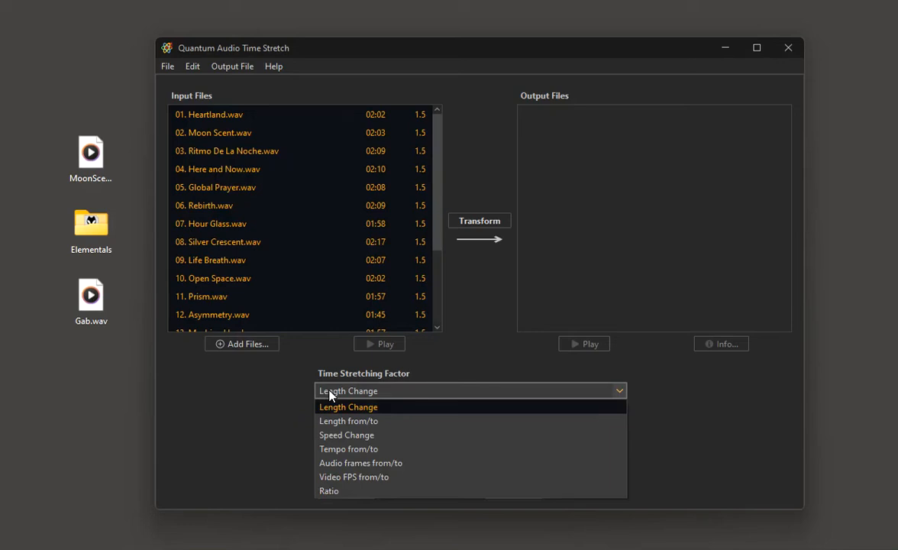
pyautogui.click(329, 436)
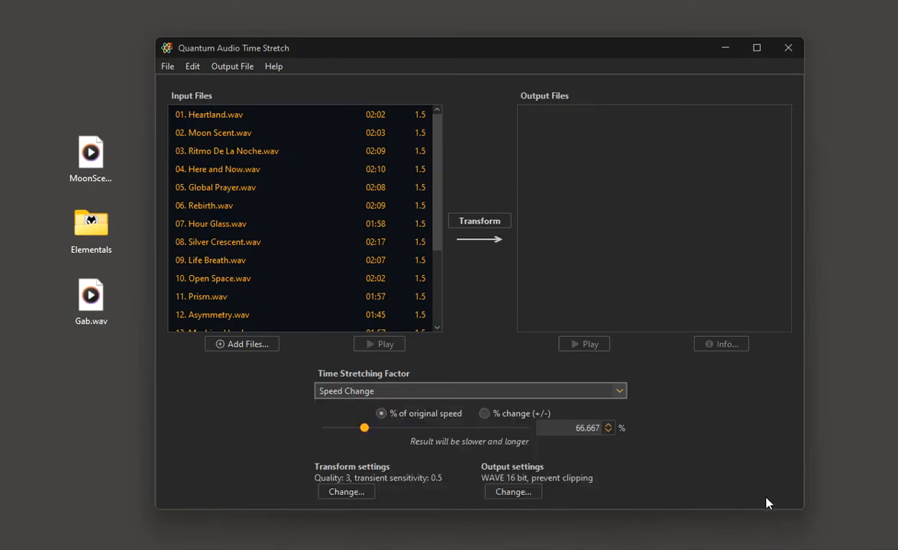
pyautogui.doubleClick(588, 428)
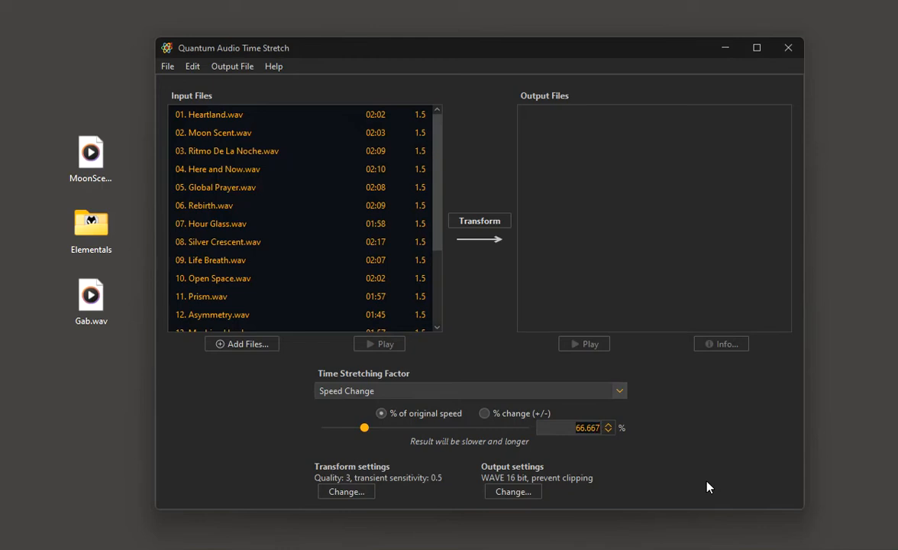
pyautogui.click(620, 392)
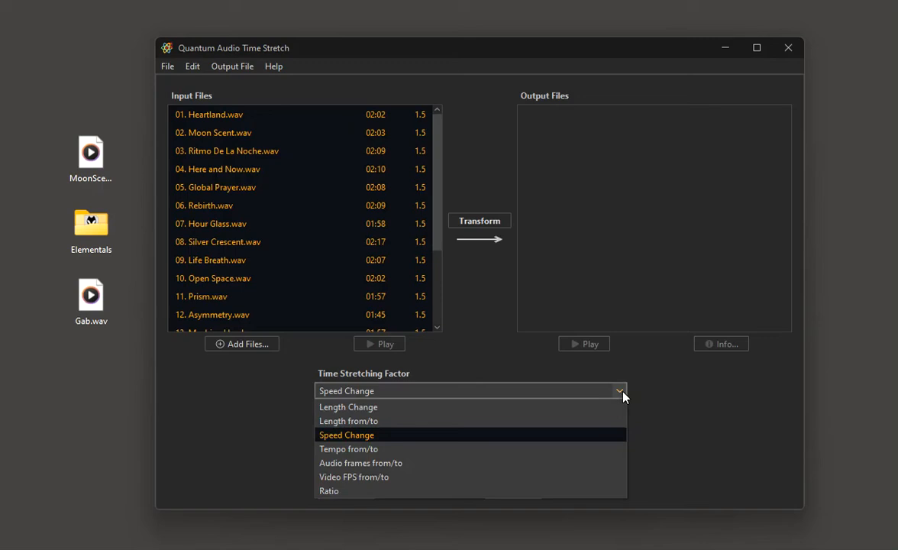
pyautogui.click(623, 391)
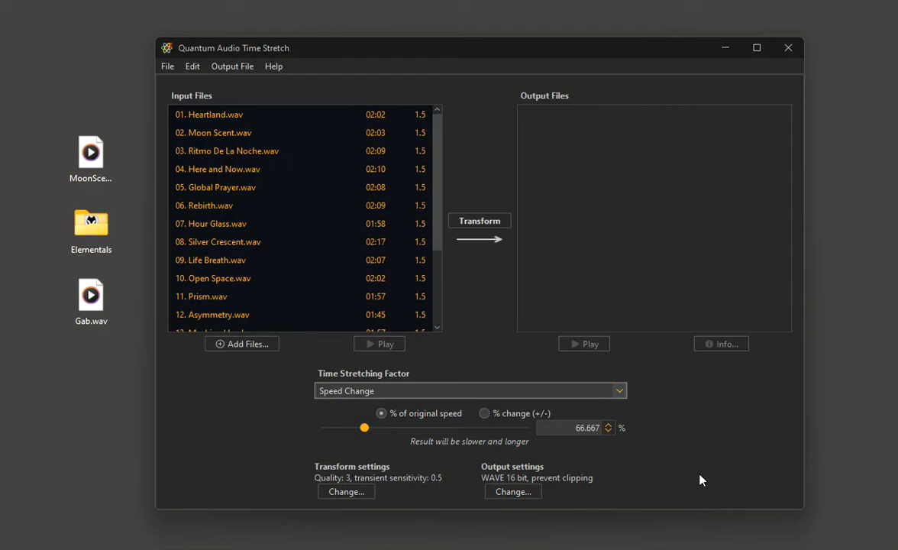
pyautogui.doubleClick(577, 430)
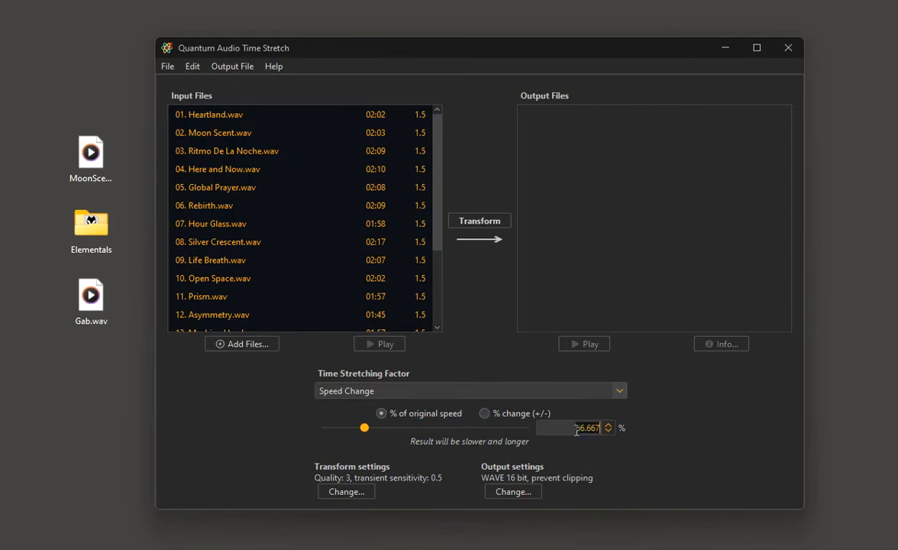
pyautogui.write('80')
pyautogui.press('Tab')
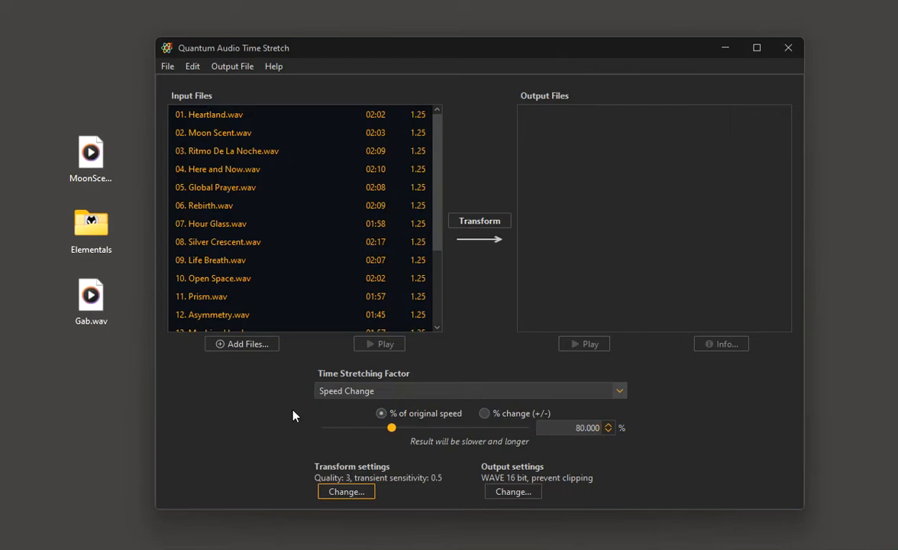
# Switch the time stretching factor back to Length Change and check the equivalent percentage of the original length.
pyautogui.click(330, 395)
pyautogui.click(327, 406)
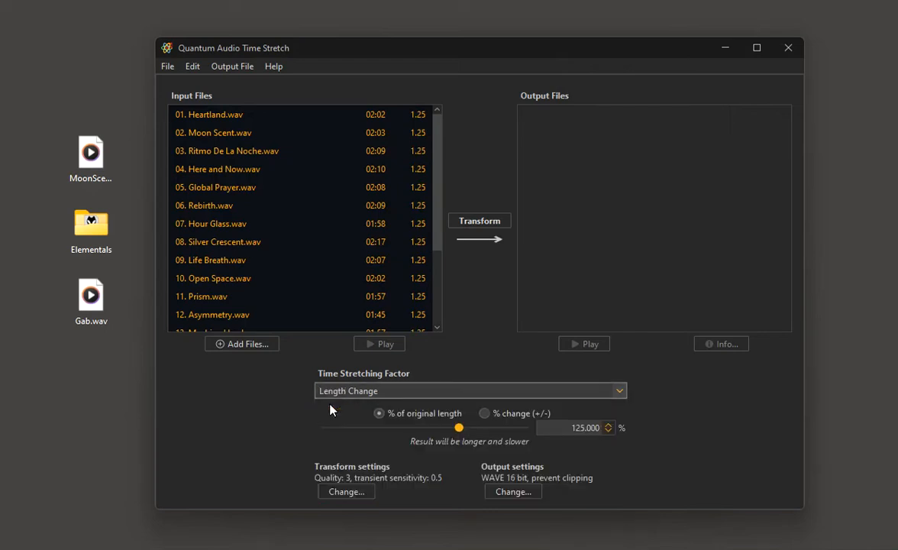
pyautogui.doubleClick(590, 428)
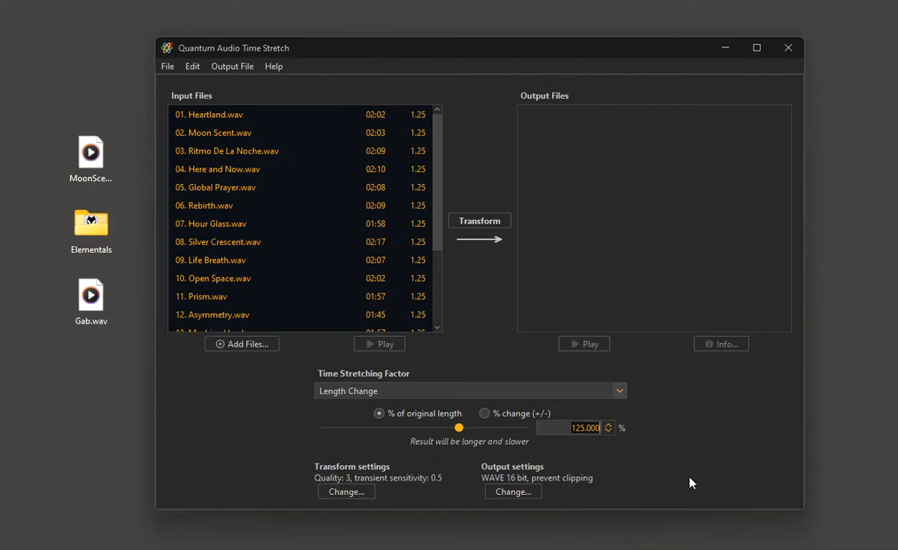
# View the stretching factor as Tempo from/to and as Video FPS from/to, and return it to Length Change.
pyautogui.click(321, 391)
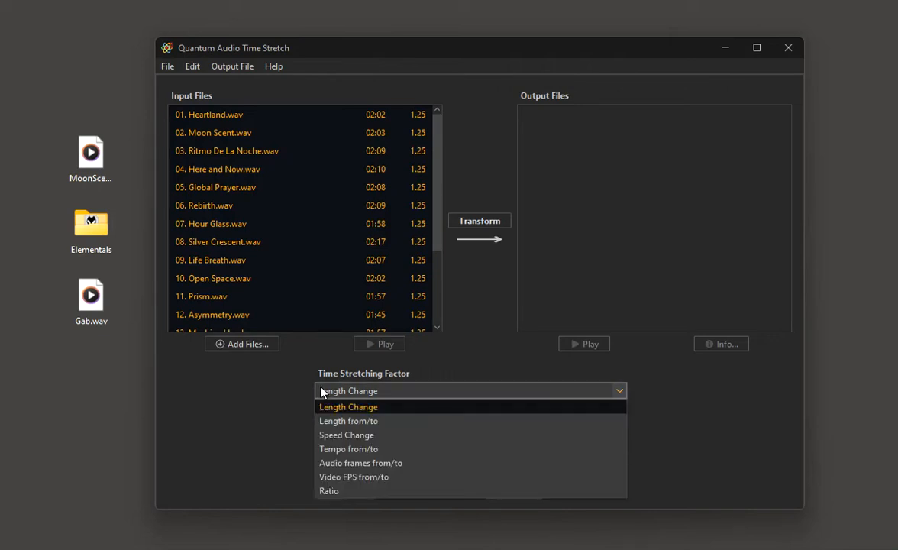
pyautogui.click(327, 449)
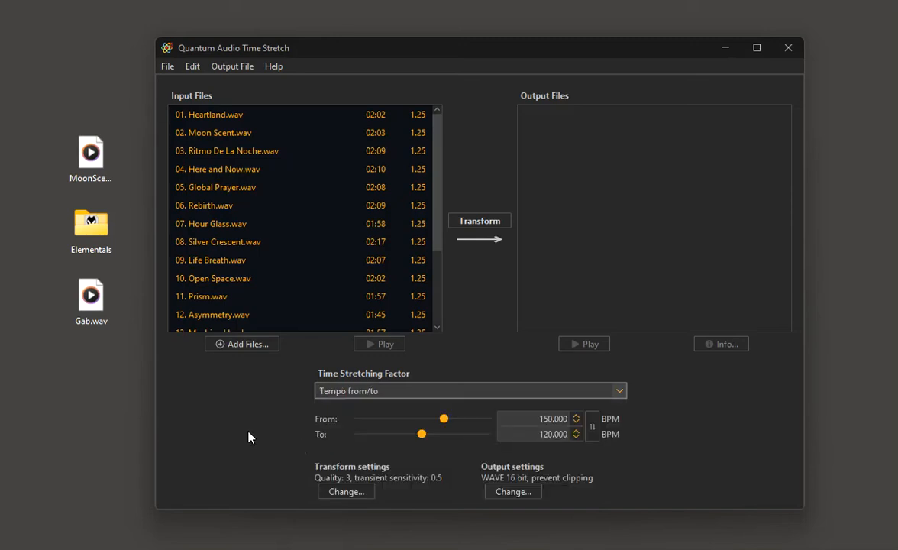
pyautogui.click(392, 395)
pyautogui.click(331, 475)
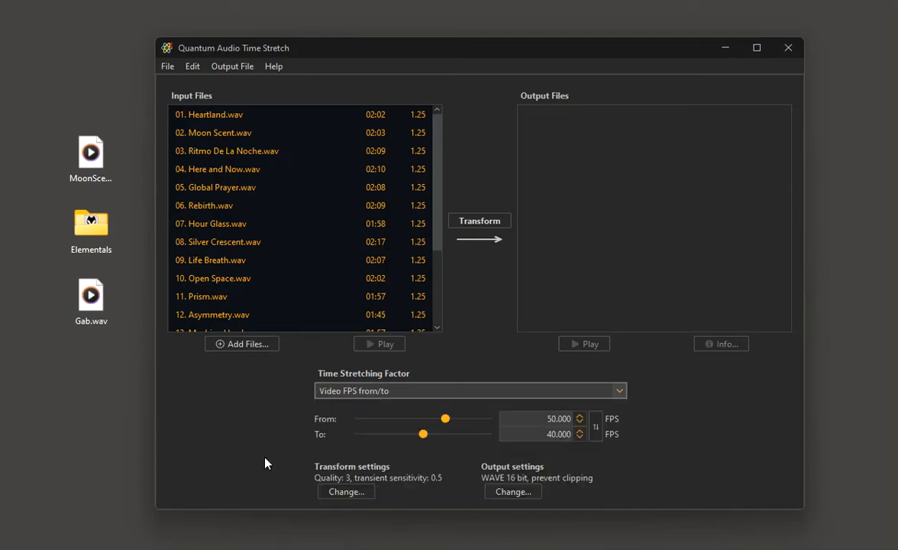
pyautogui.click(332, 393)
pyautogui.click(334, 406)
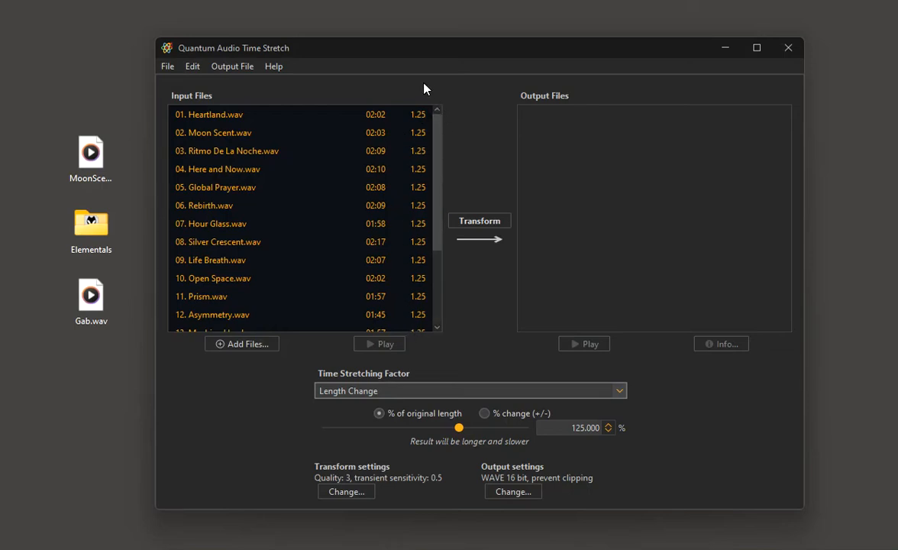
# Set the length of the input file 05. Global Prayer.wav alone to 150% of the original.
pyautogui.moveTo(419, 120)
pyautogui.click(210, 189)
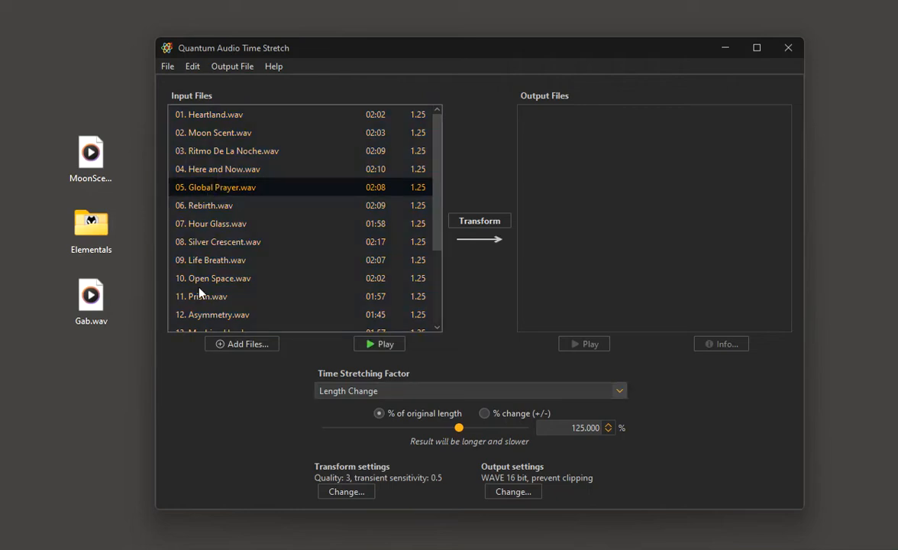
pyautogui.click(566, 430)
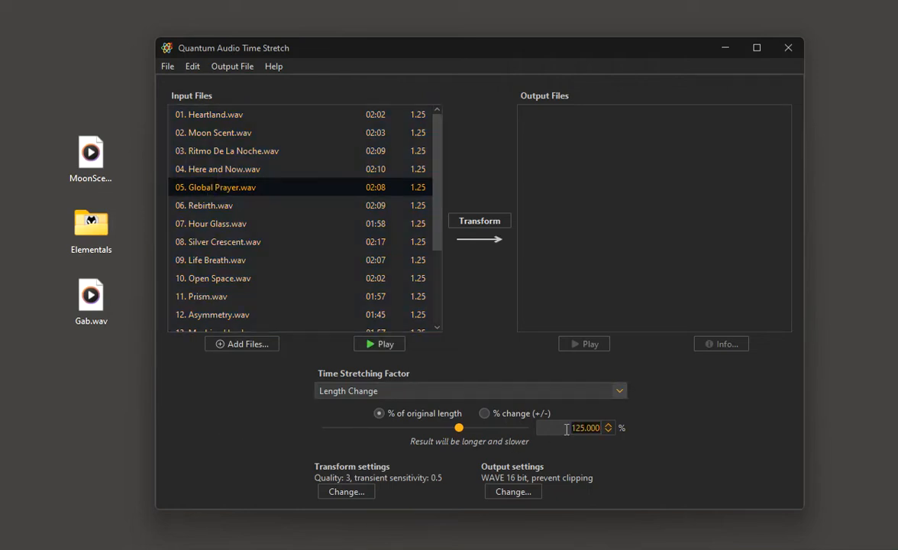
pyautogui.write('150')
pyautogui.press('Tab')
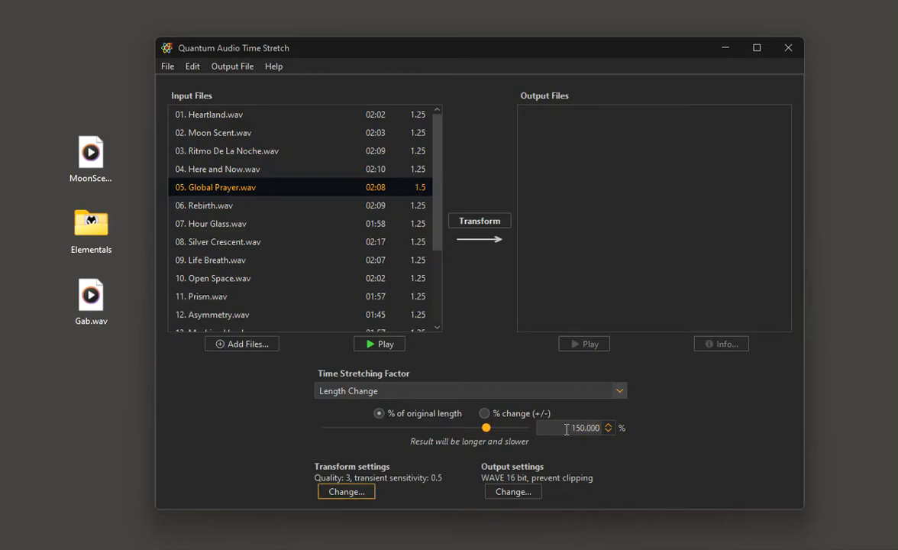
# Select all the input files and transform them with their individual stretching factors.
pyautogui.click(221, 211)
pyautogui.hotkey('ctrl', 'a')
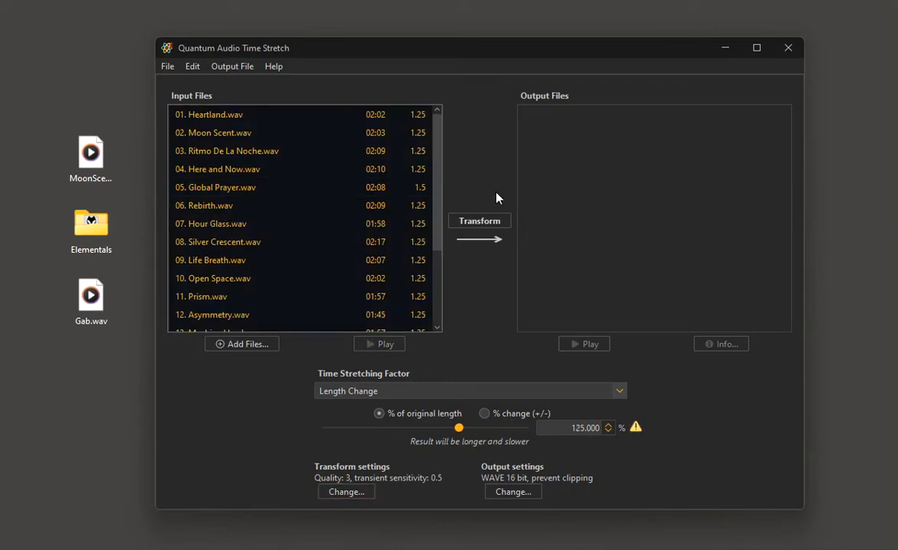
pyautogui.click(479, 221)
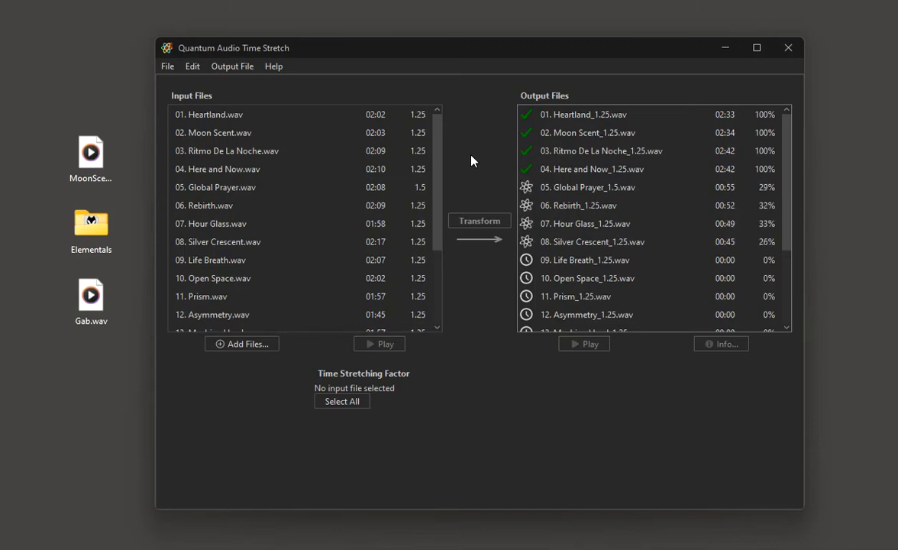
# Play the untransformed 01. Heartland.wav and skip to about the middle of the track.
pyautogui.click(234, 116)
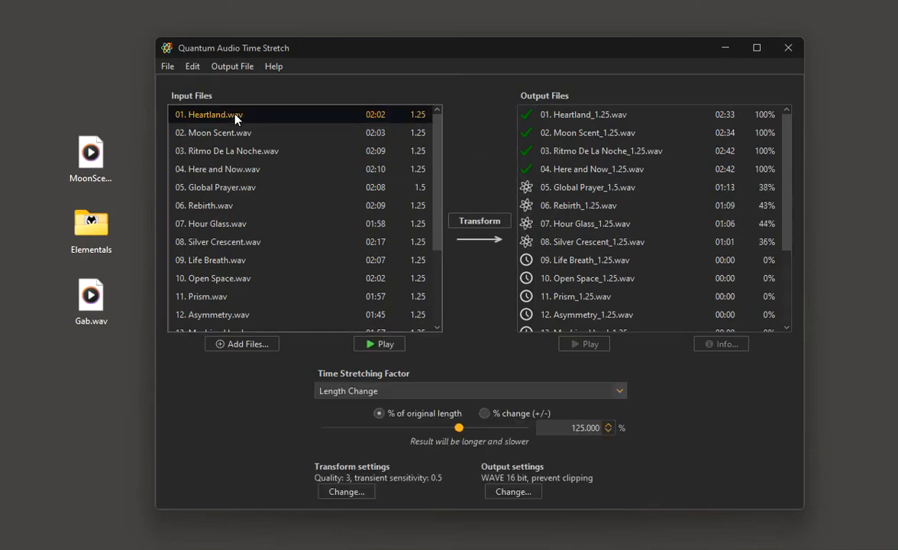
pyautogui.click(372, 348)
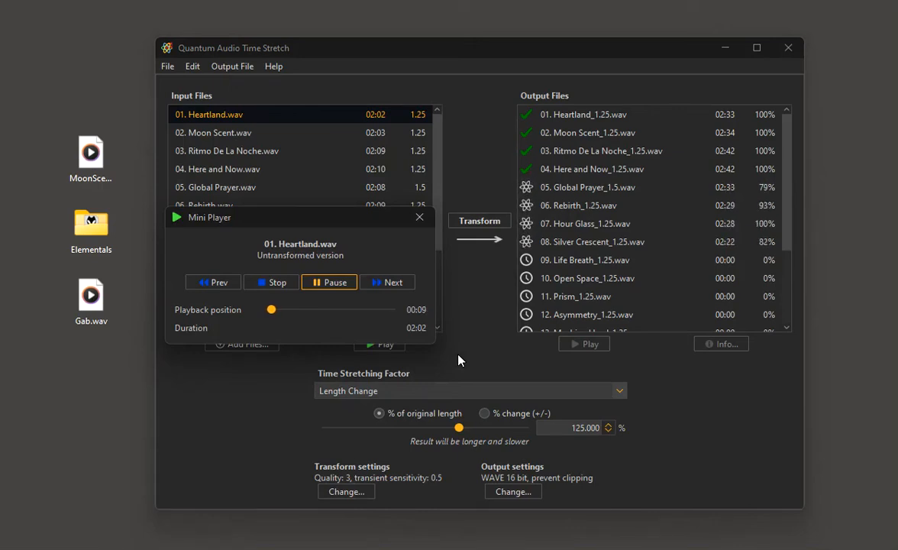
pyautogui.click(323, 310)
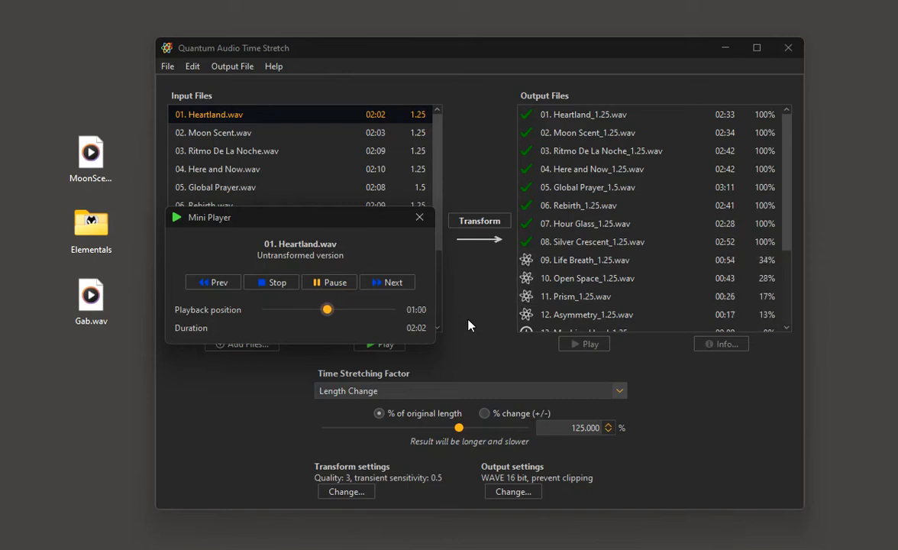
# Play the output file 01. Heartland_1.25.wav, check its time stretch ratio details and skip ahead to about the middle.
pyautogui.click(570, 114)
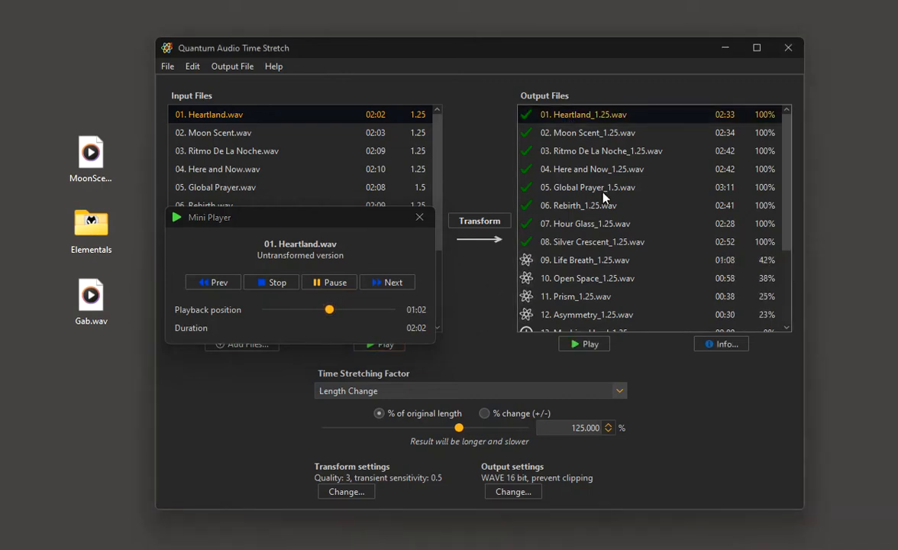
pyautogui.click(599, 350)
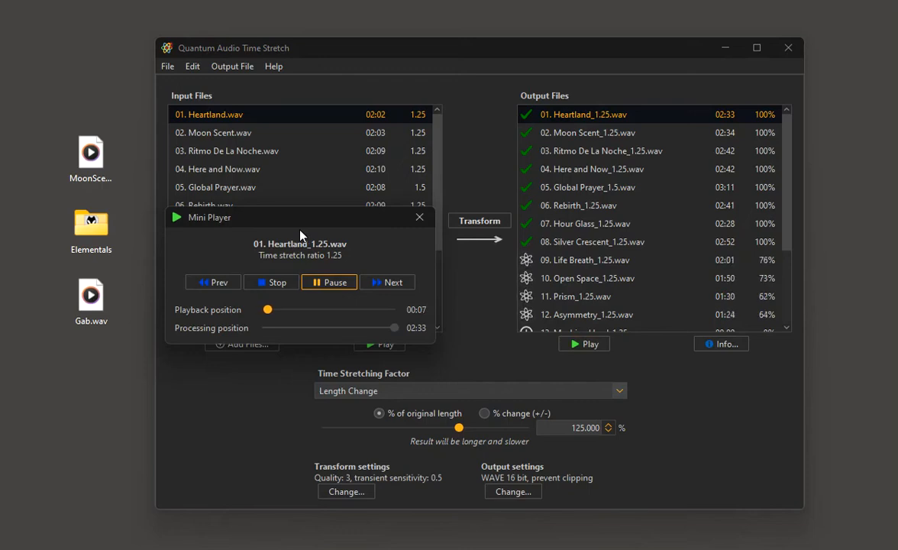
pyautogui.moveTo(333, 260)
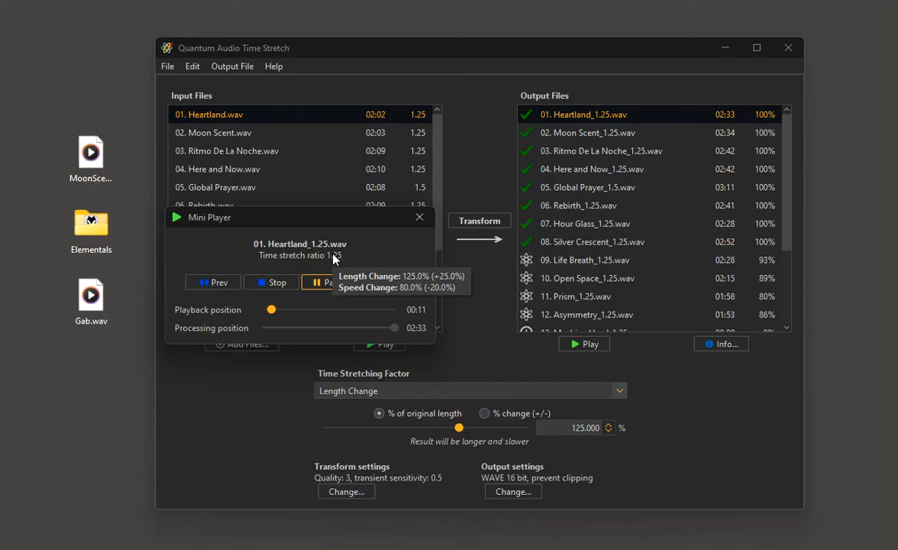
pyautogui.click(322, 310)
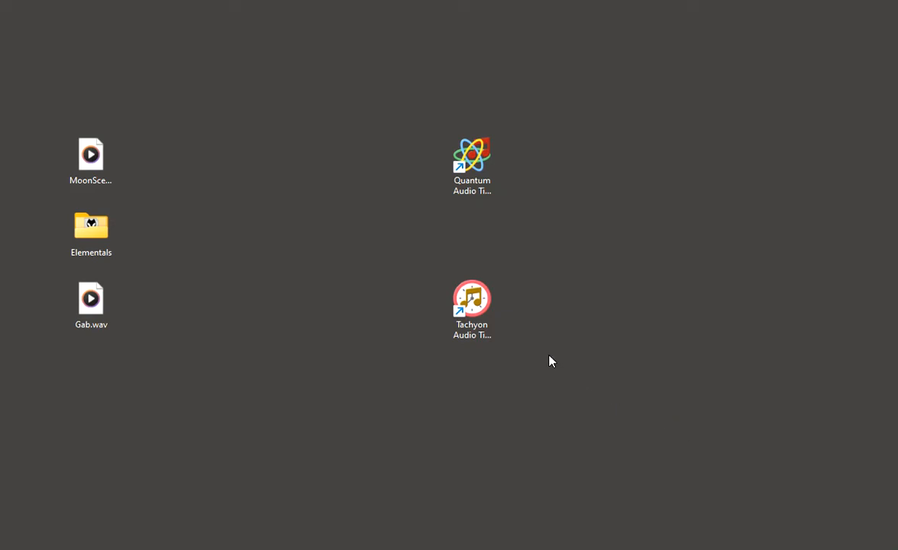
# Open Tachyon Audio Time Stretch, add Gab.wav to the input files and transform it to 250% of its original length.
pyautogui.doubleClick(469, 298)
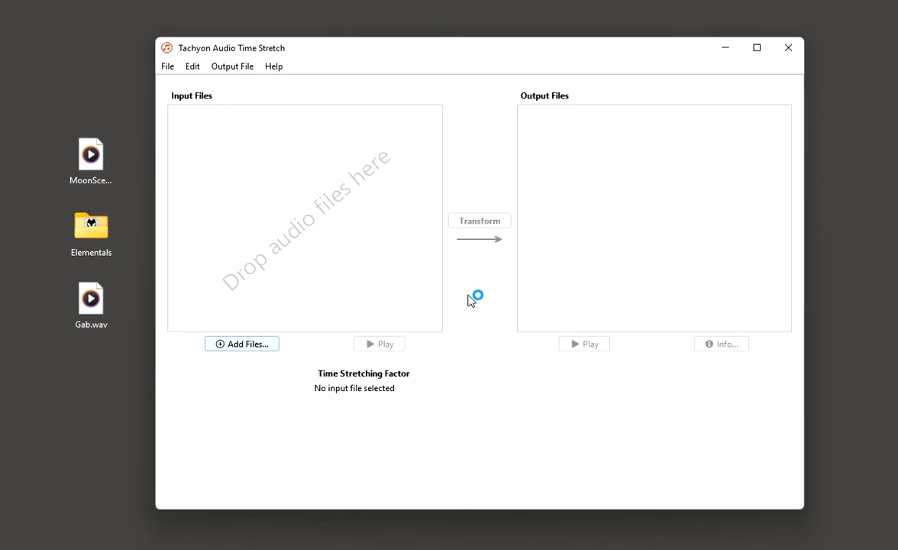
pyautogui.moveTo(94, 302); pyautogui.dragTo(229, 275)
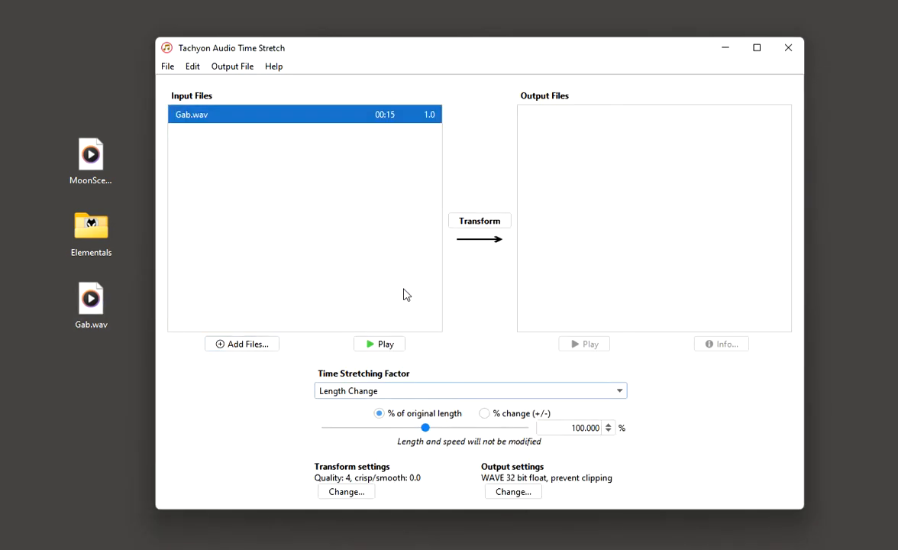
pyautogui.doubleClick(565, 427)
pyautogui.write('2')
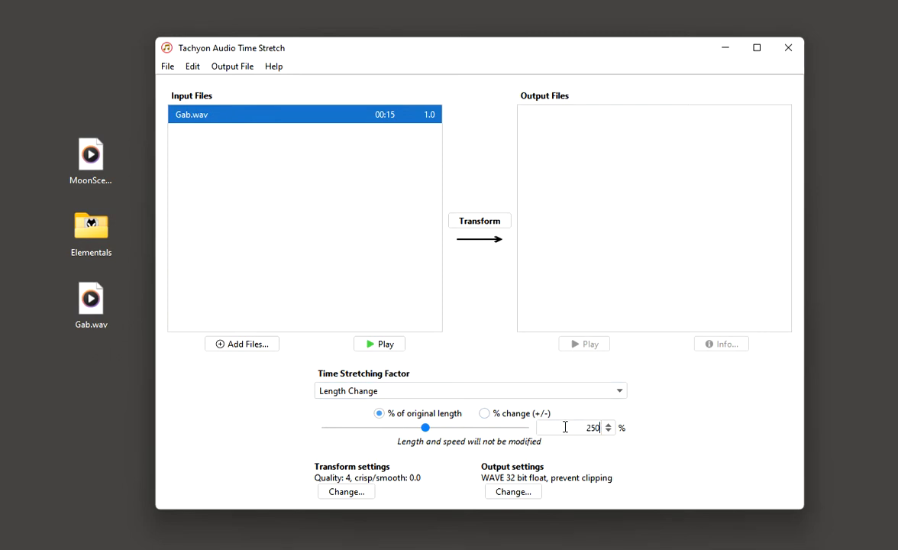
pyautogui.write('50')
pyautogui.press('Return')
pyautogui.click(463, 220)
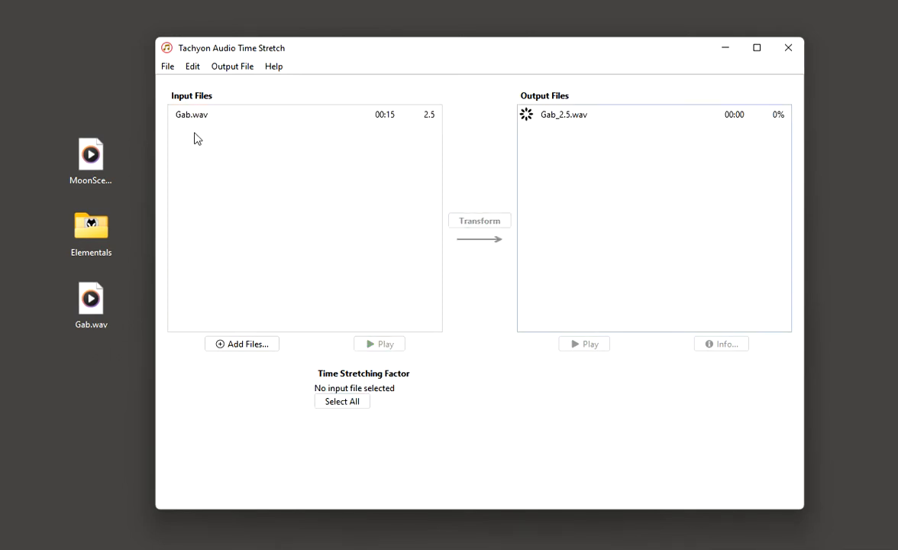
# Set the length of Gab.wav to 130% of the original and transform it again.
pyautogui.click(196, 120)
pyautogui.doubleClick(562, 427)
pyautogui.write('13')
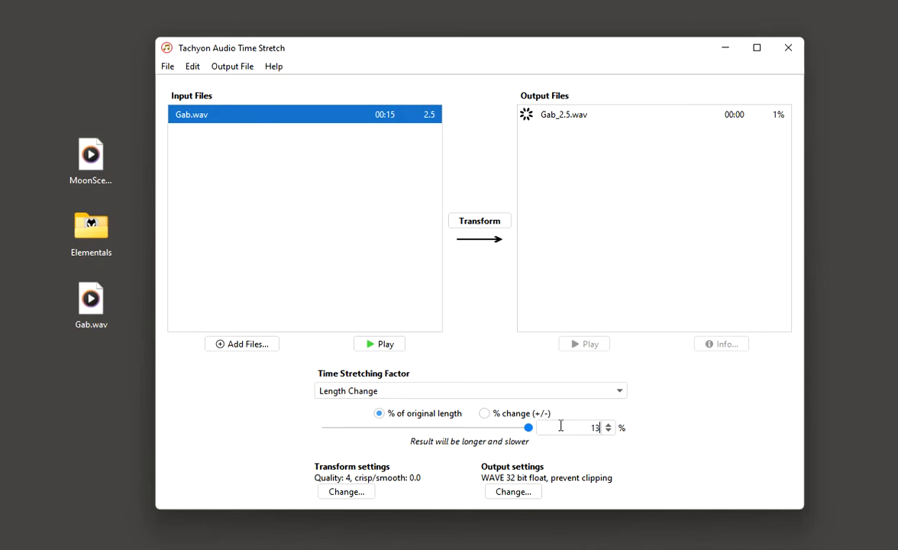
pyautogui.write('0')
pyautogui.press('Return')
pyautogui.click(473, 223)
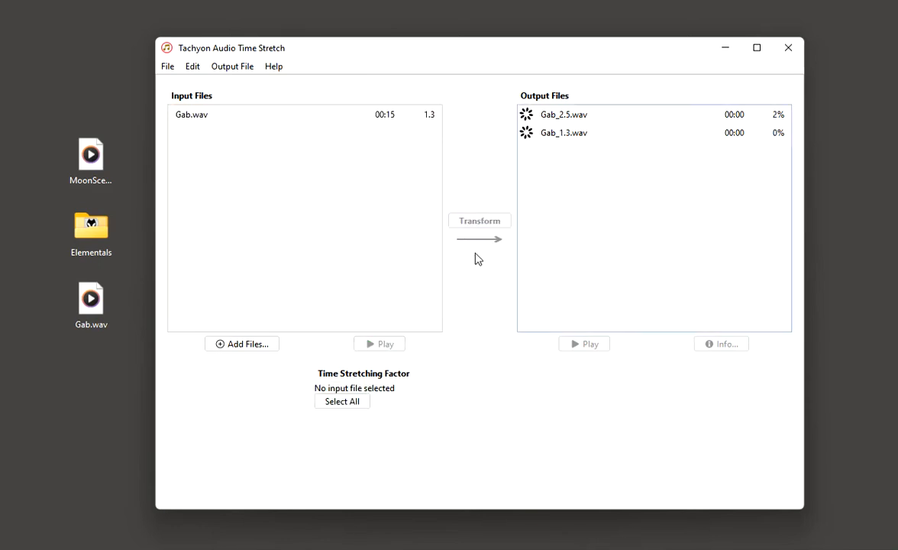
# Switch to Quantum Audio Time Stretch, add Gab.wav to the input files and play the untransformed version.
pyautogui.click(726, 50)
pyautogui.doubleClick(470, 159)
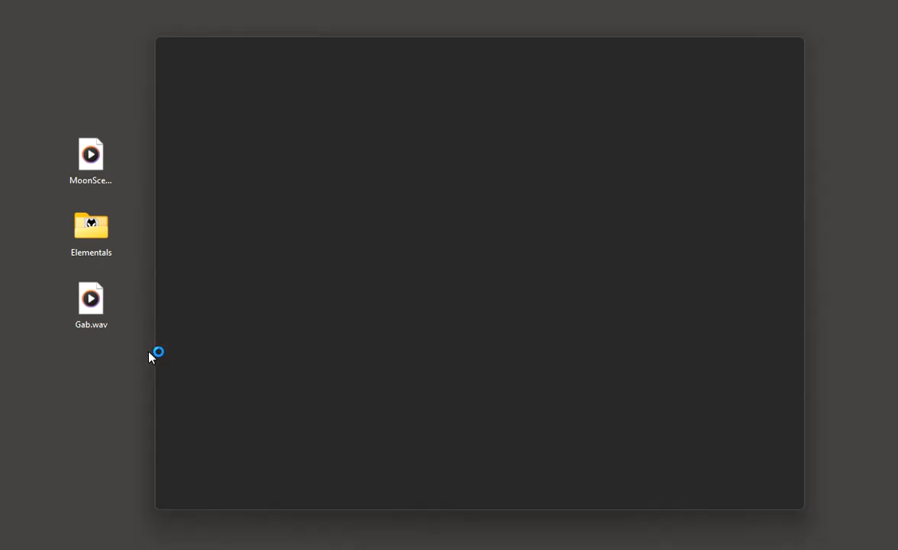
pyautogui.moveTo(103, 310); pyautogui.dragTo(347, 197)
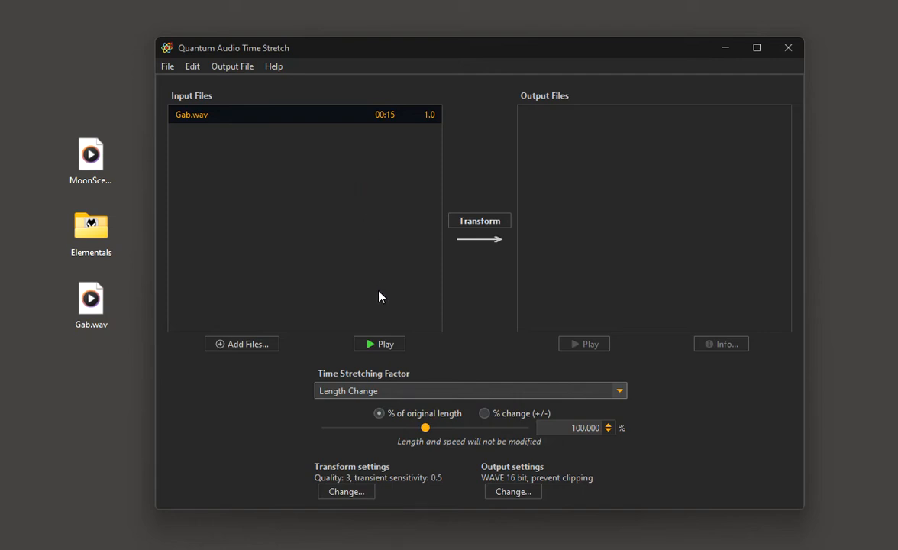
pyautogui.click(380, 345)
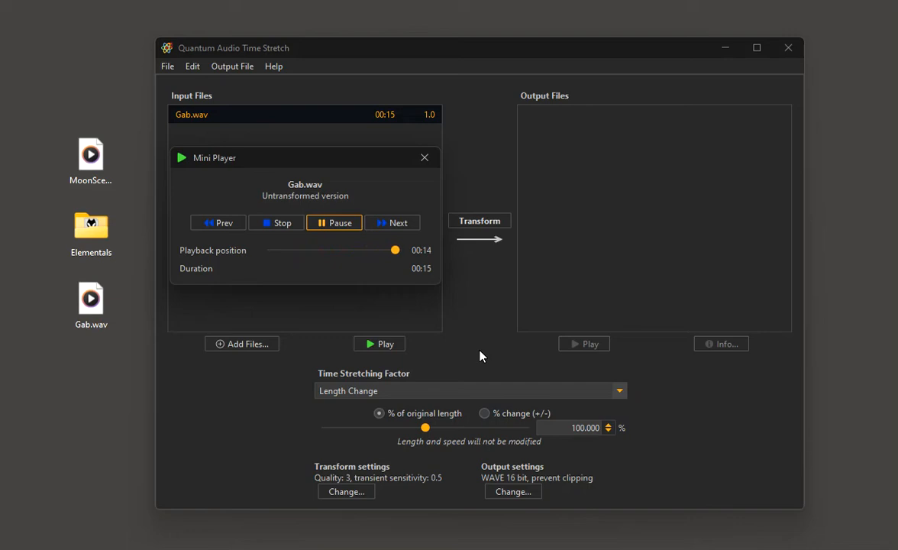
pyautogui.click(424, 158)
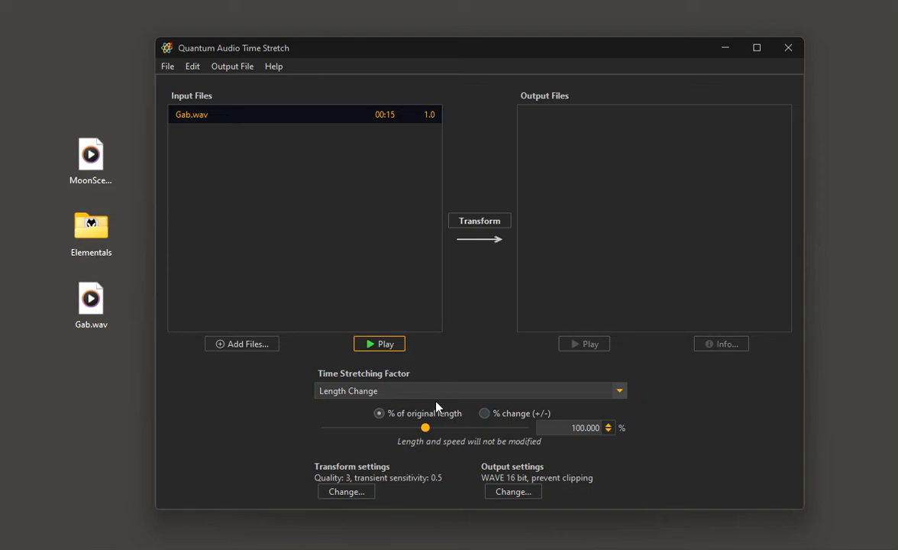
# Set the length of Gab.wav to 250% of the original and transform it.
pyautogui.moveTo(428, 431); pyautogui.dragTo(584, 453)
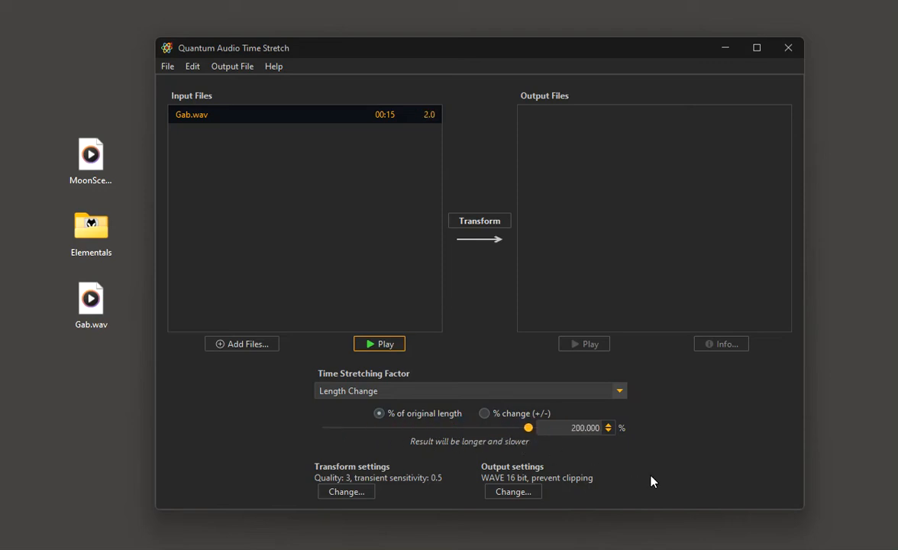
pyautogui.doubleClick(574, 428)
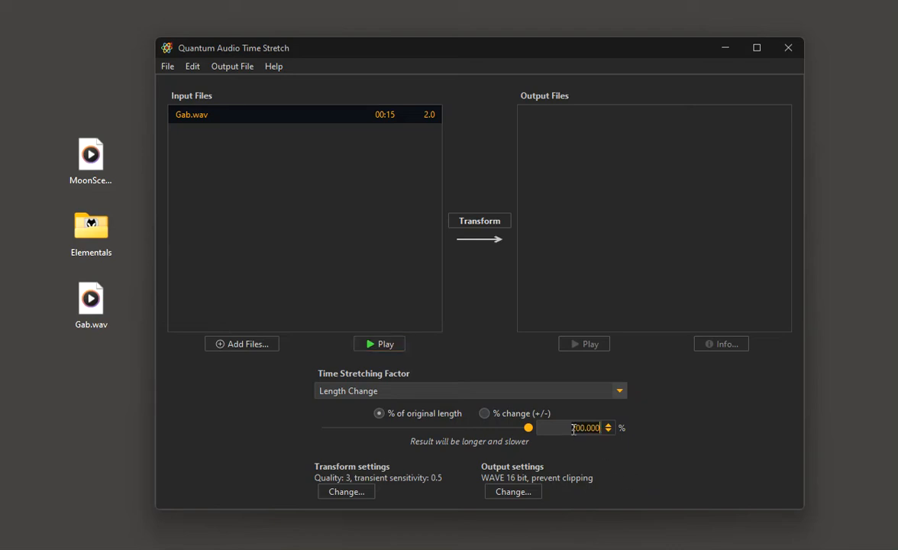
pyautogui.write('250')
pyautogui.press('Tab')
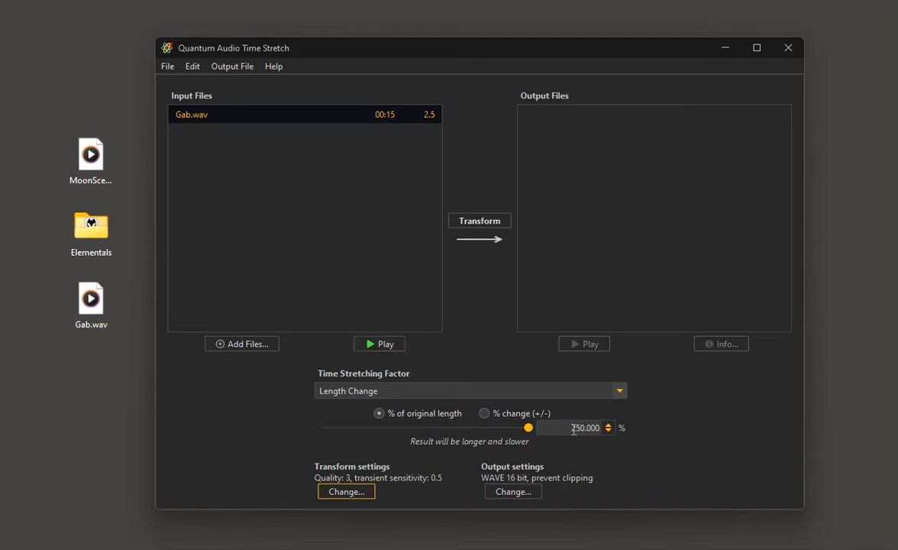
pyautogui.doubleClick(572, 429)
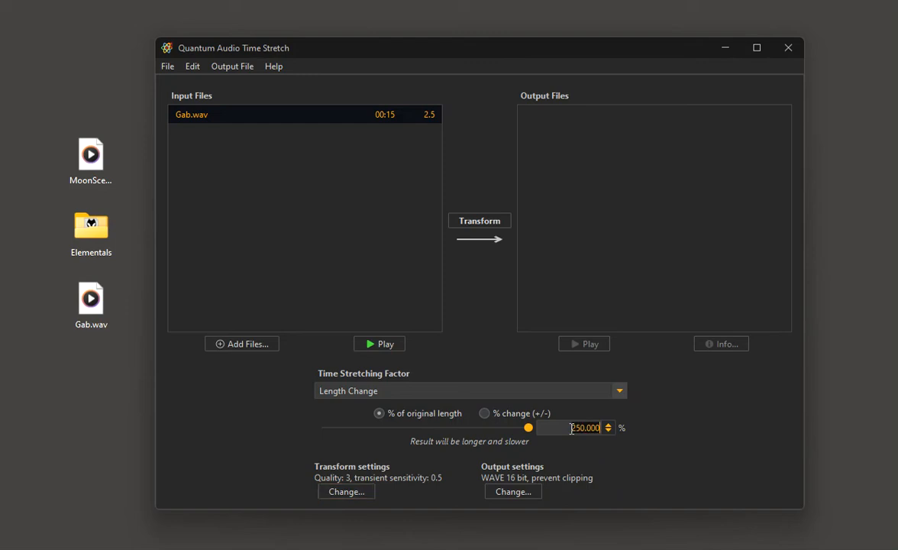
pyautogui.click(475, 223)
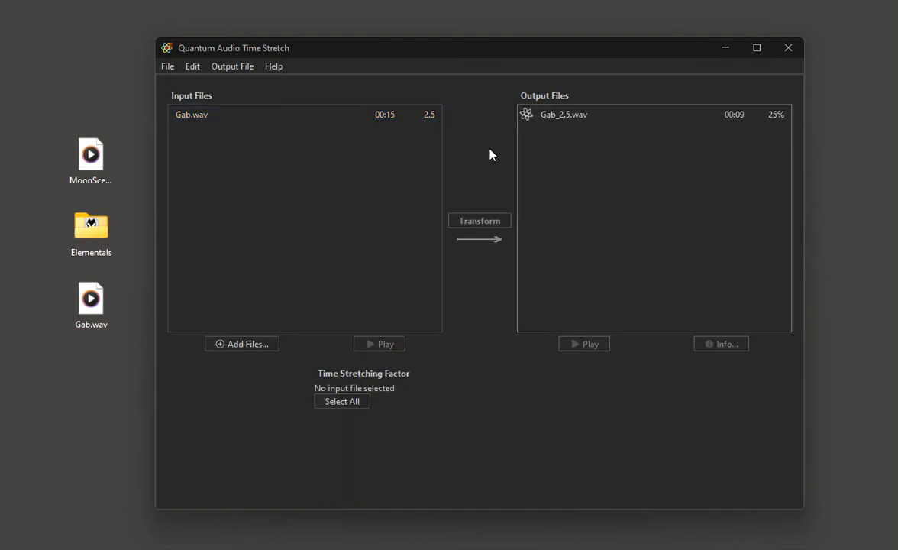
# Play the output file Gab_2.5.wav in the Mini Player, then close the player.
pyautogui.click(558, 117)
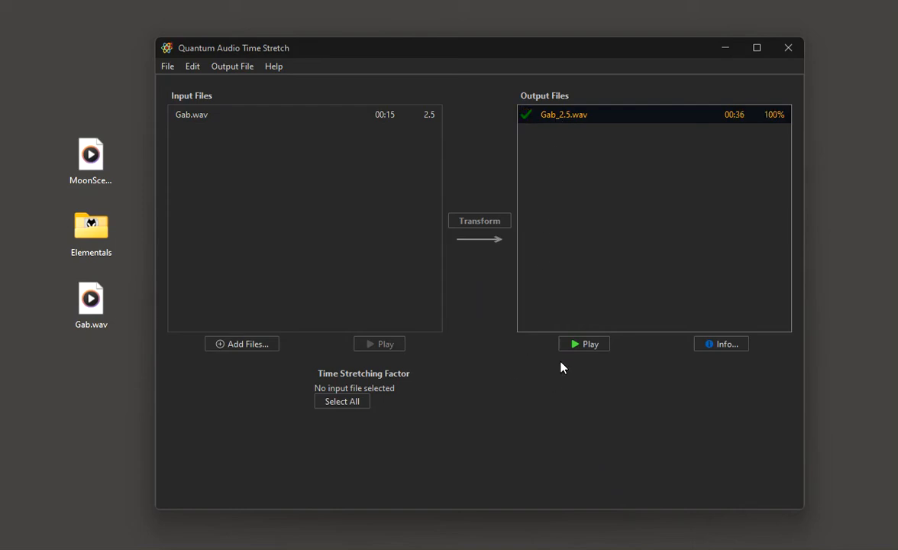
pyautogui.click(578, 345)
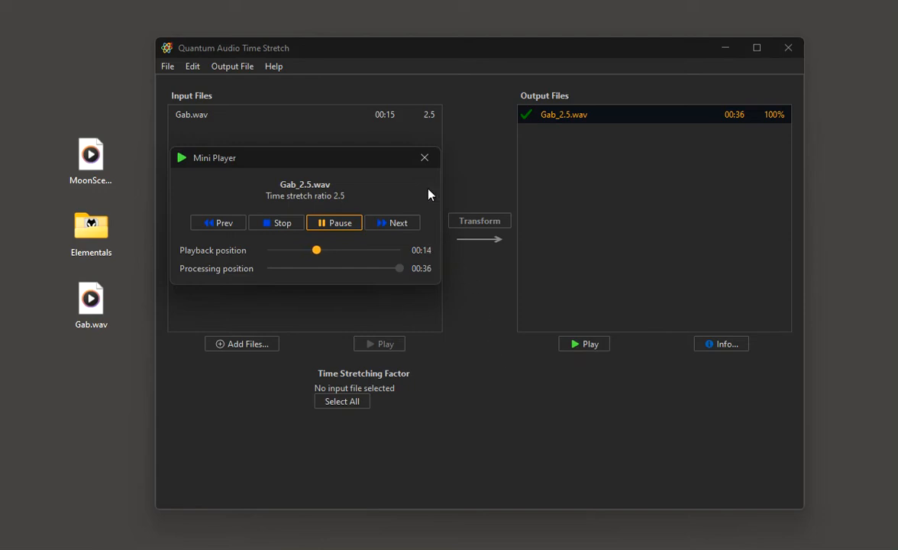
pyautogui.click(424, 159)
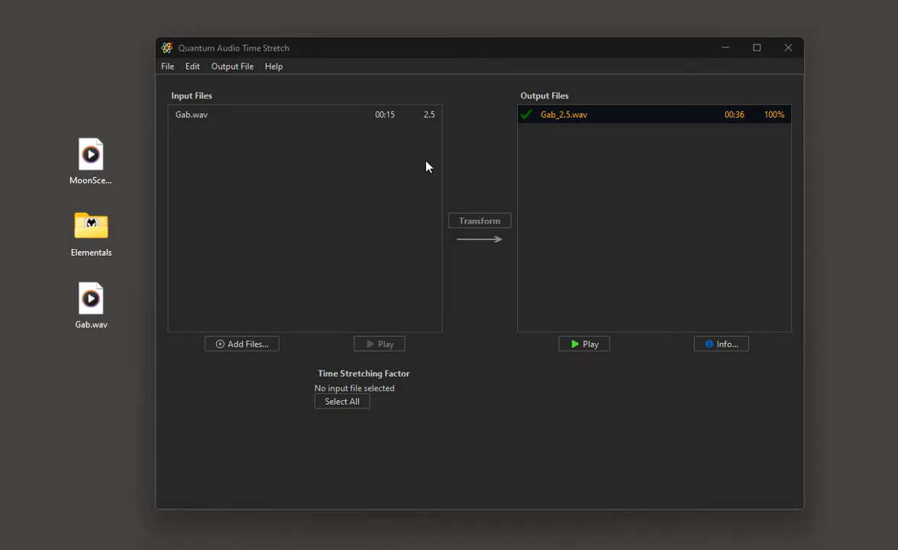
# Set the transient sensitivity to 0.8 in the transform settings for Gab.wav and transform it again.
pyautogui.click(193, 120)
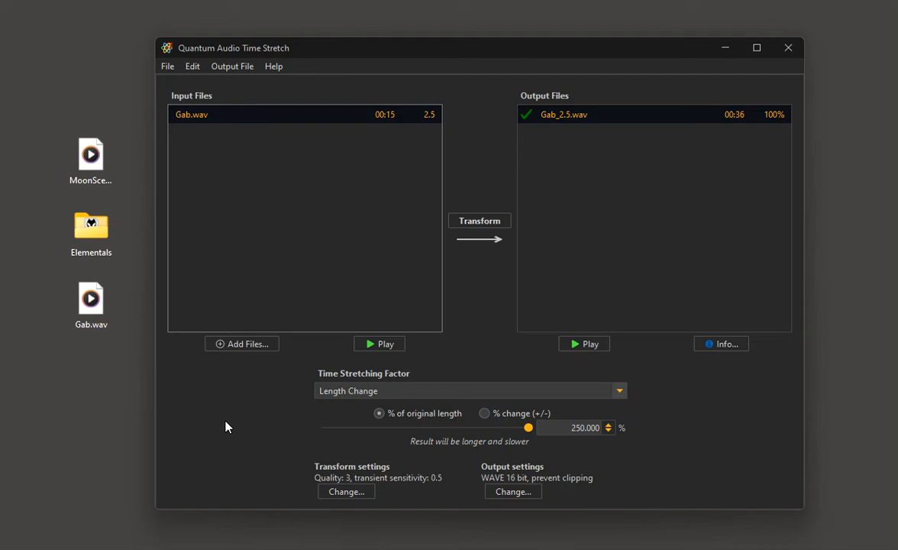
pyautogui.click(349, 491)
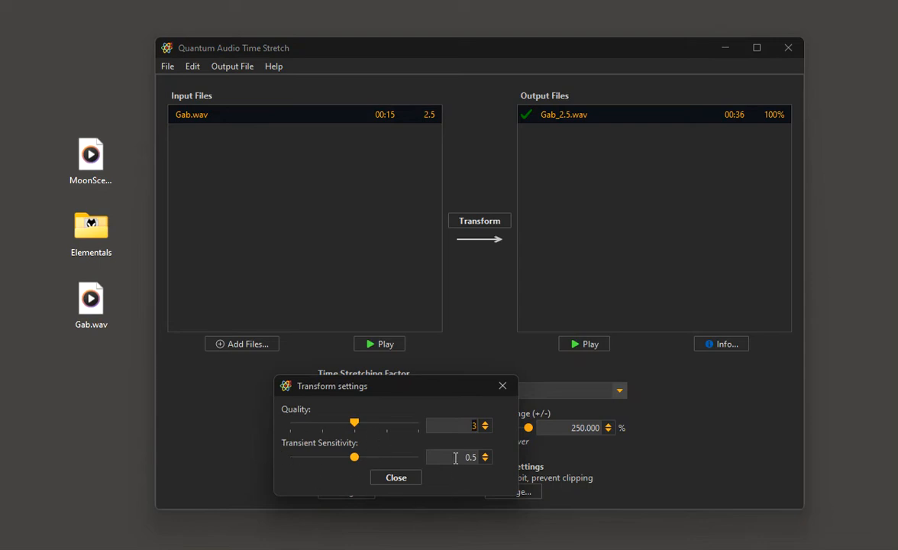
pyautogui.click(456, 458)
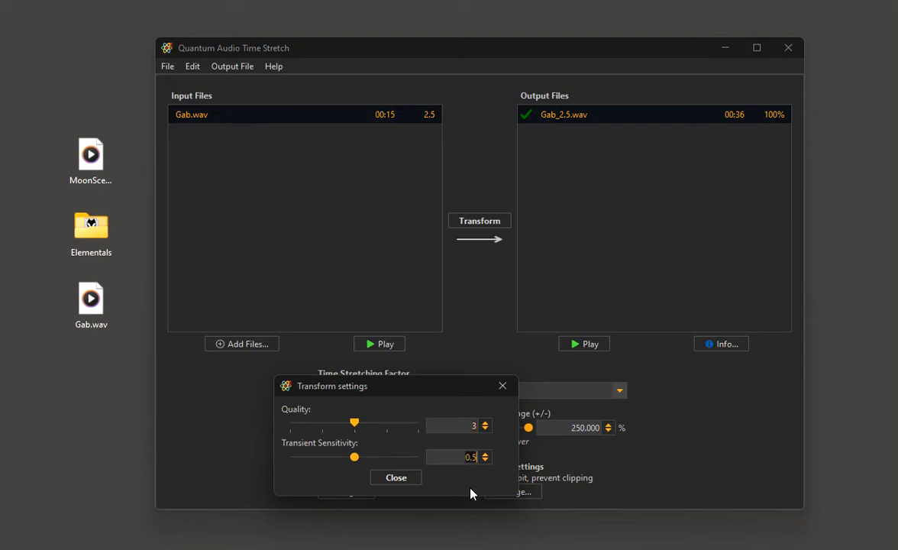
pyautogui.click(411, 457)
pyautogui.click(401, 478)
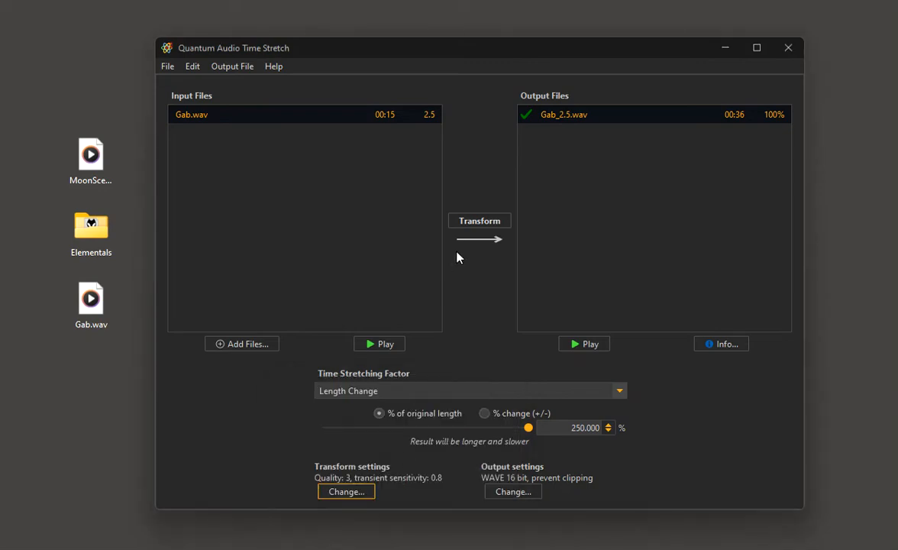
pyautogui.click(471, 223)
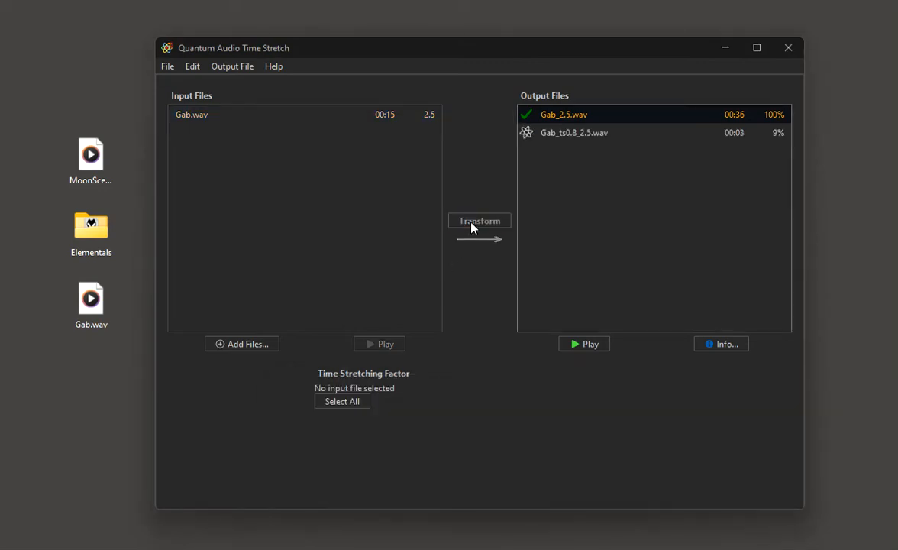
# Play the output file Gab_ts0.8_2.5.wav to hear the result of the changed transient sensitivity.
pyautogui.click(548, 136)
pyautogui.click(582, 343)
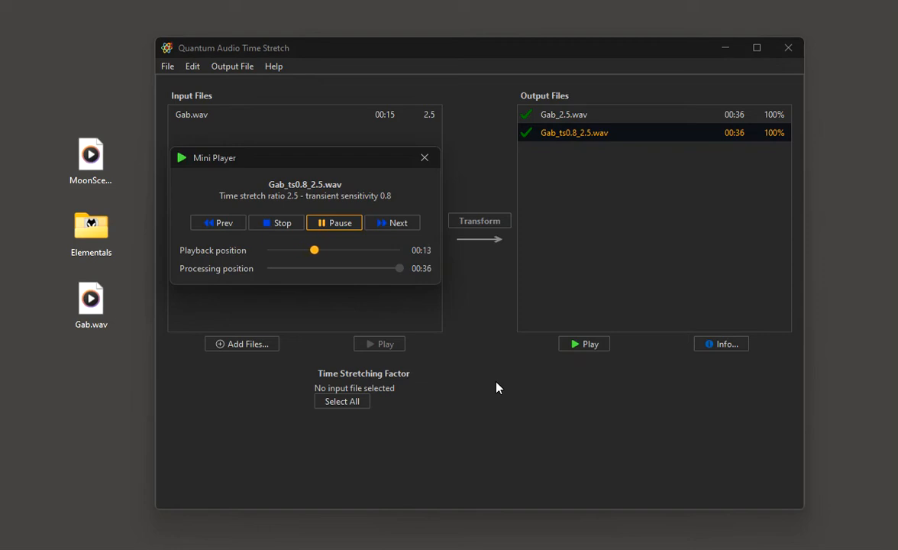
# Close the Mini Player, set the transform quality for Gab.wav to 5 and transform the file again.
pyautogui.click(426, 159)
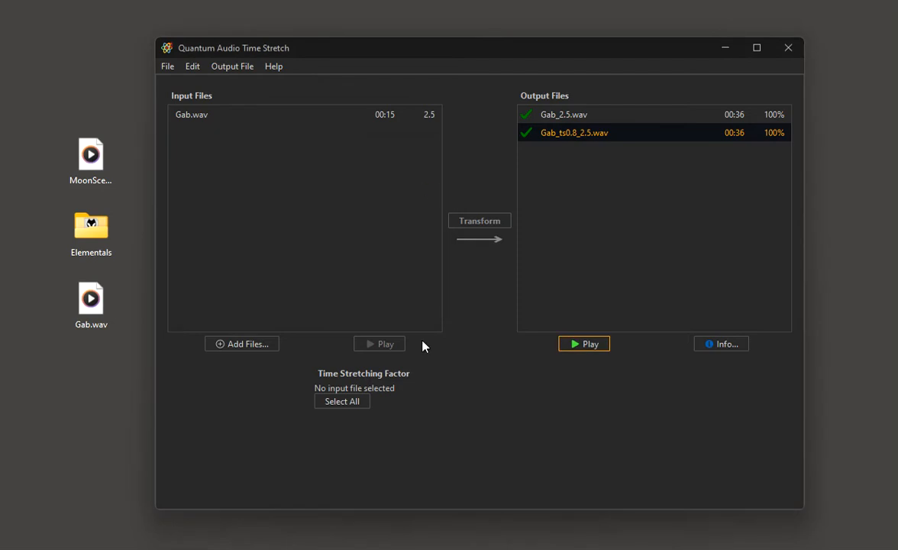
pyautogui.click(180, 116)
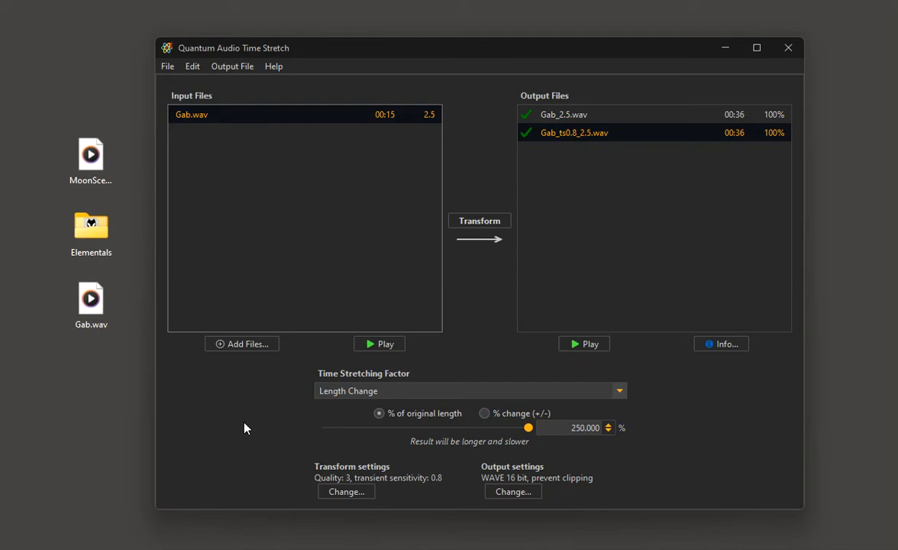
pyautogui.click(341, 490)
pyautogui.click(423, 428)
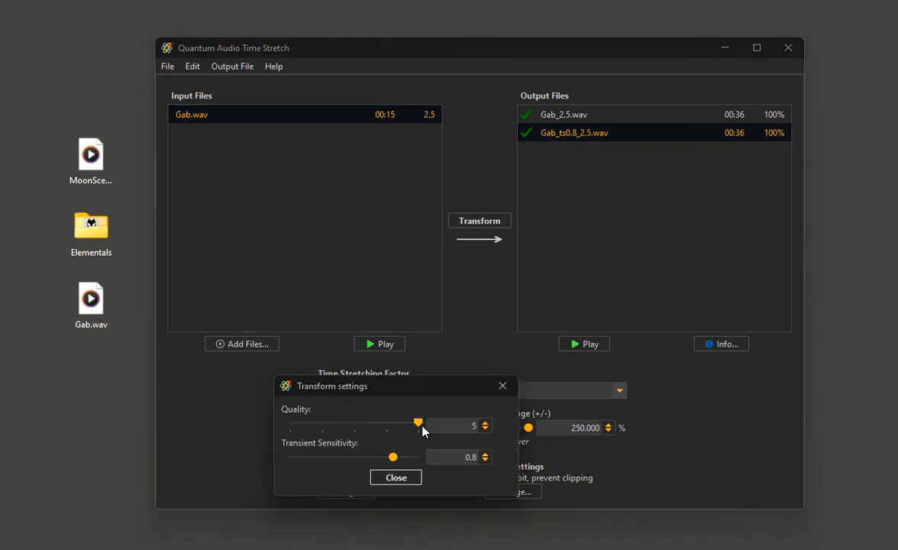
pyautogui.click(399, 478)
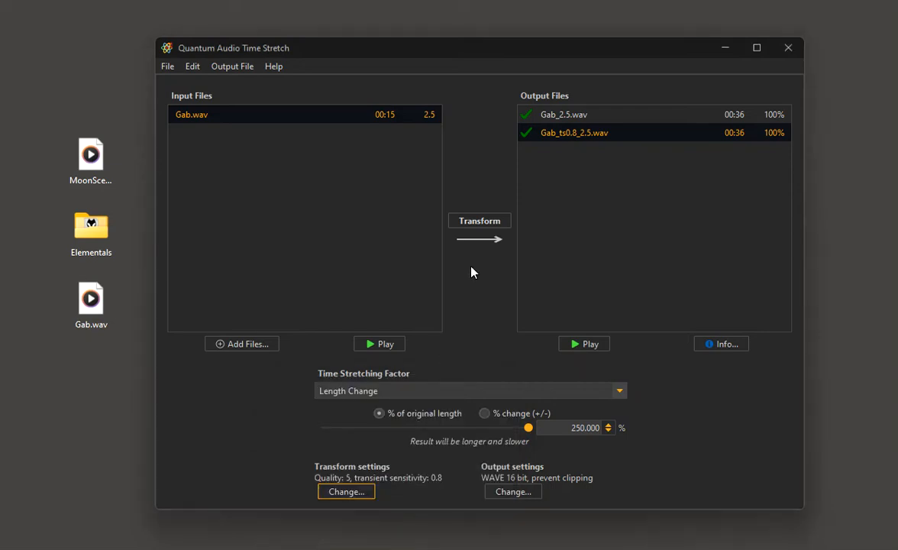
pyautogui.click(482, 221)
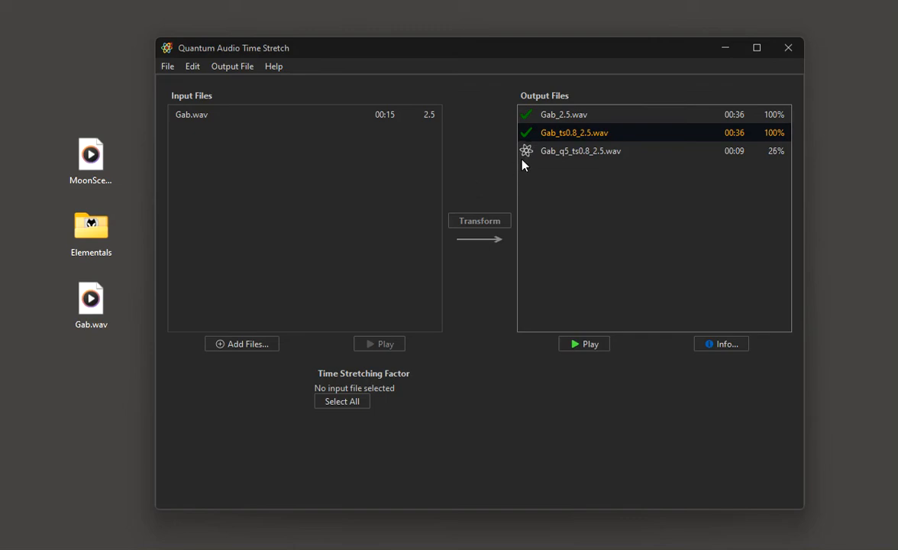
# Play the output file Gab_q5_ts0.8_2.5.wav to hear the result of the higher quality setting.
pyautogui.click(550, 156)
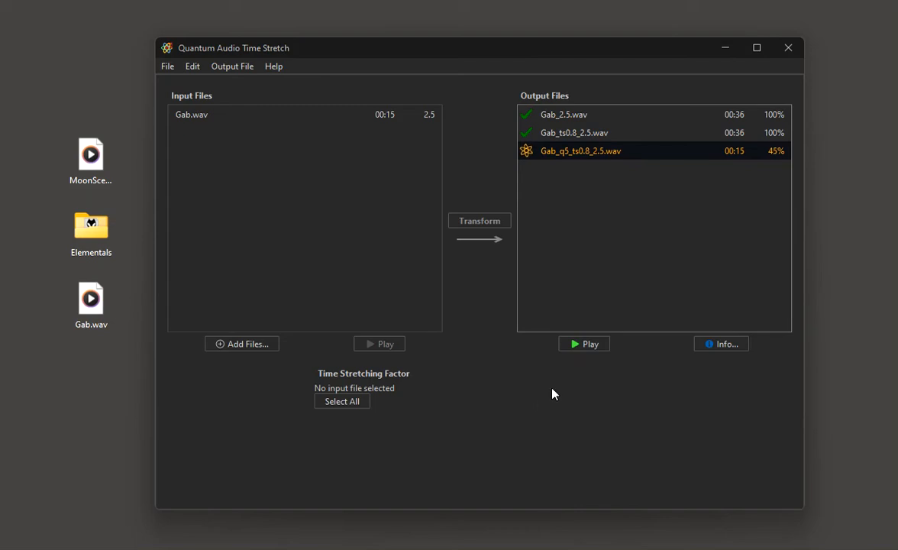
pyautogui.click(582, 343)
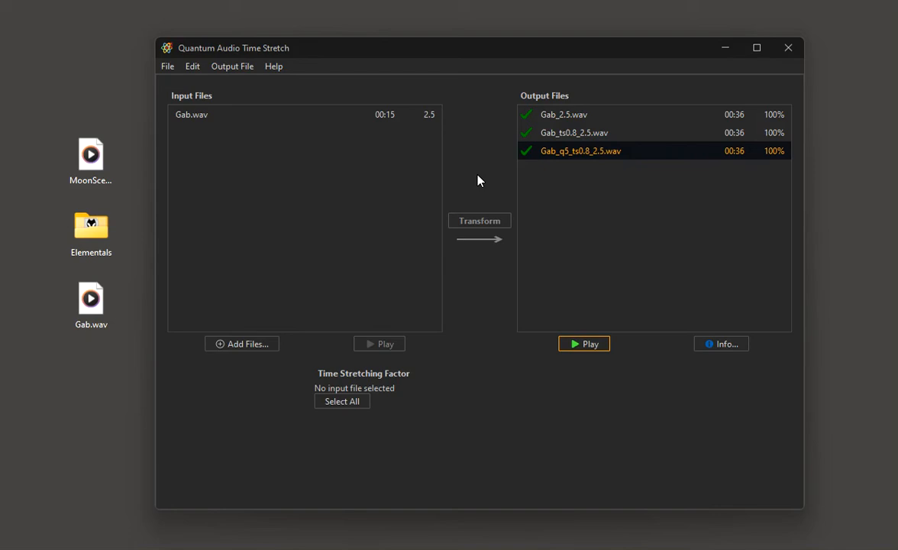
# Switch to Tachyon Audio Time Stretch and play its output file Gab_2.5.wav for comparison, closing the player when done.
pyautogui.click(723, 49)
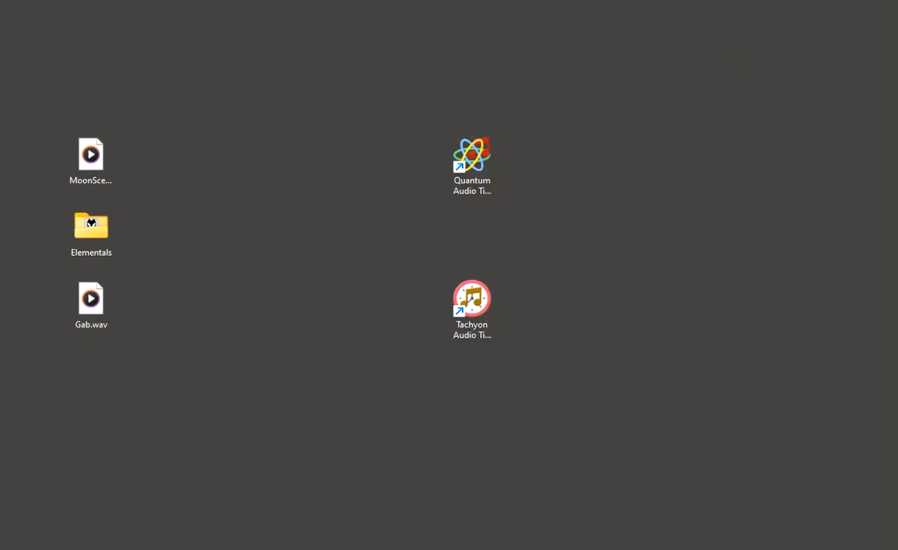
pyautogui.hotkey('alt', 'Tab')
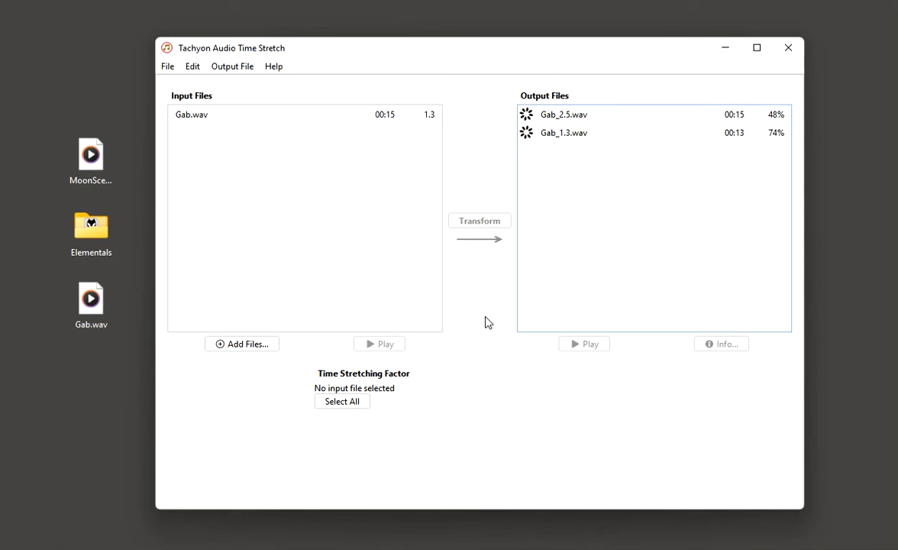
pyautogui.click(555, 115)
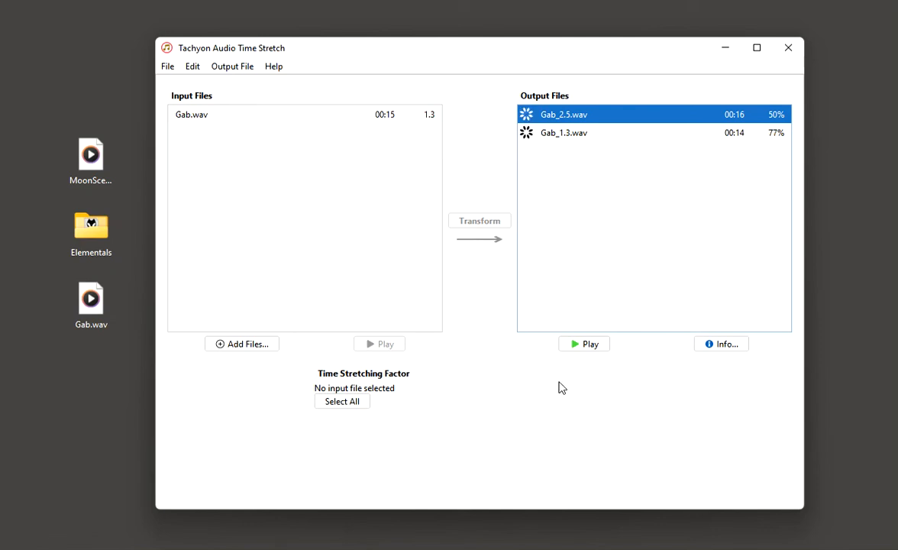
pyautogui.click(583, 344)
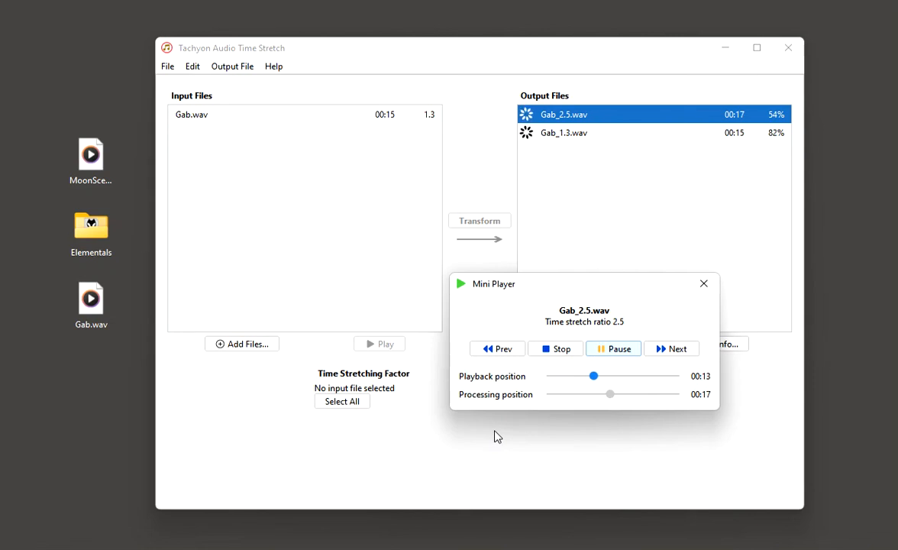
pyautogui.click(702, 285)
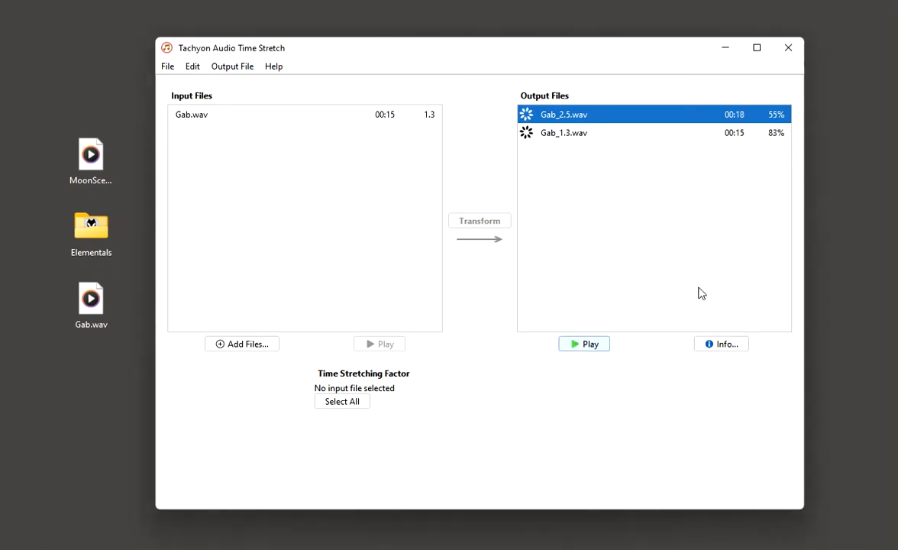
# Switch back to Quantum Audio Time Stretch and set the transform settings for Gab.wav to quality 3 and transient sensitivity 0.5.
pyautogui.click(725, 54)
pyautogui.hotkey('alt', 'Tab')
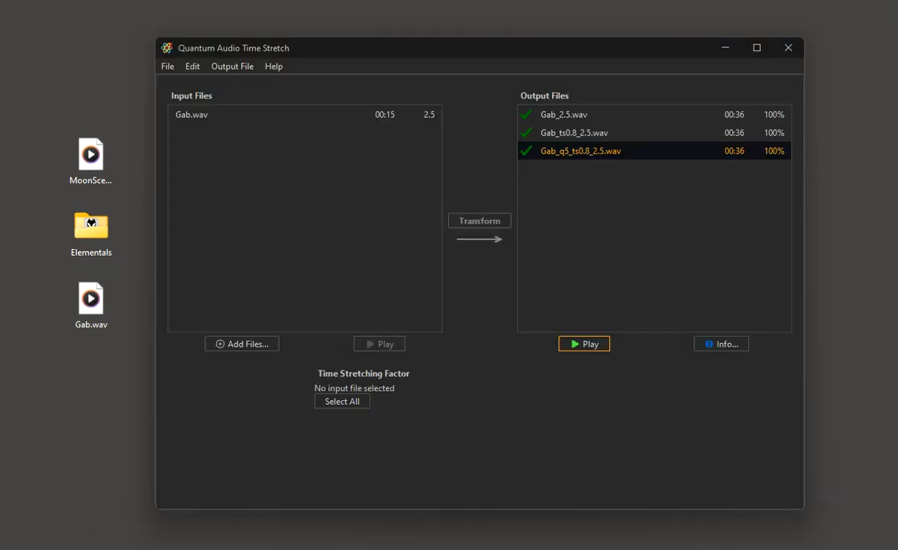
pyautogui.click(197, 121)
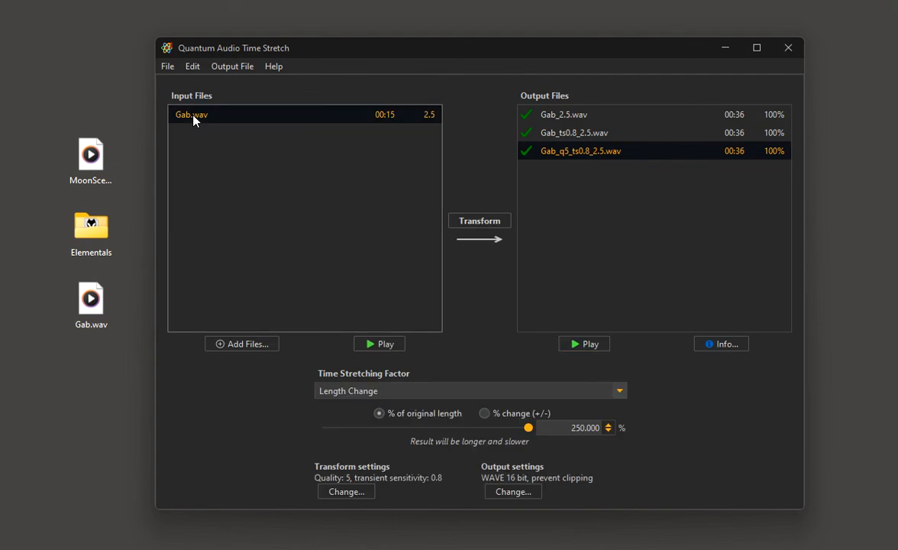
pyautogui.click(342, 490)
pyautogui.click(356, 422)
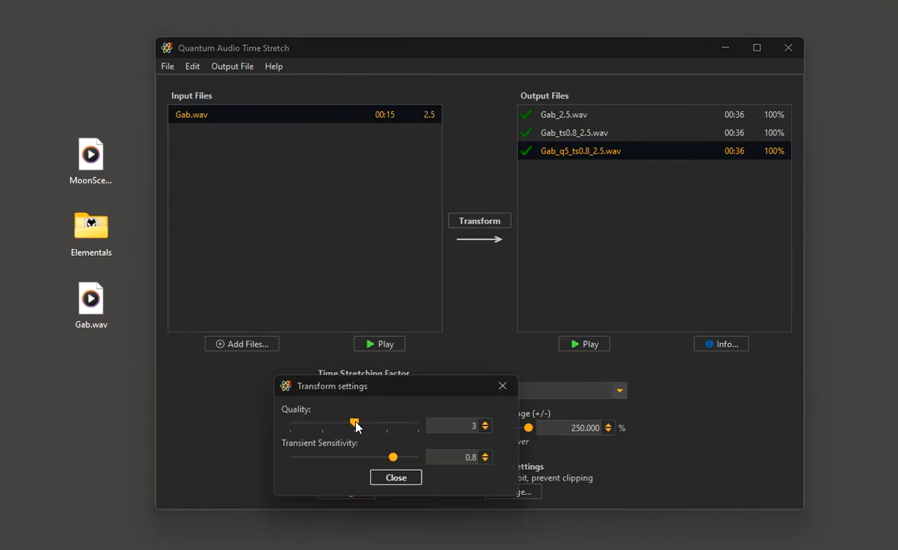
pyautogui.click(340, 457)
pyautogui.click(342, 459)
pyautogui.click(385, 479)
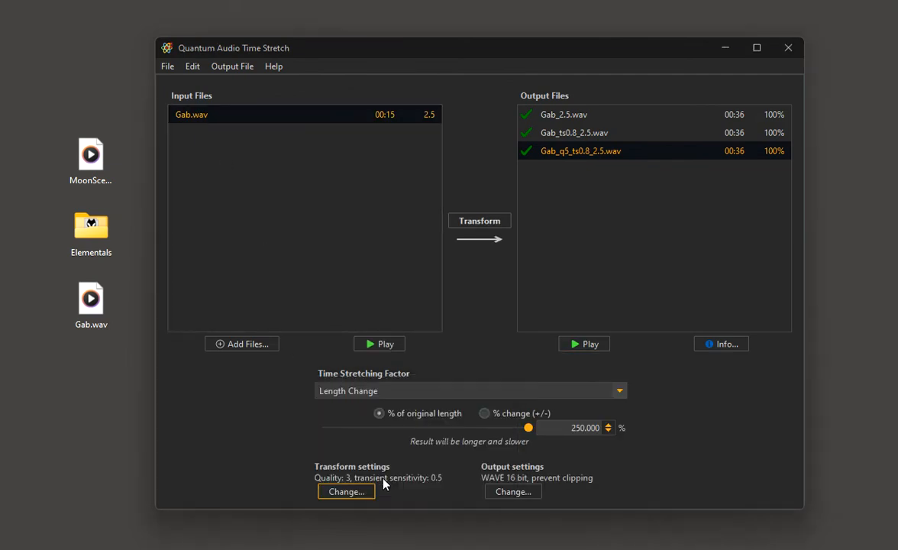
# Set the length of Gab.wav to 130% of the original and transform it.
pyautogui.click(561, 432)
pyautogui.write('130')
pyautogui.press('Return')
pyautogui.click(472, 222)
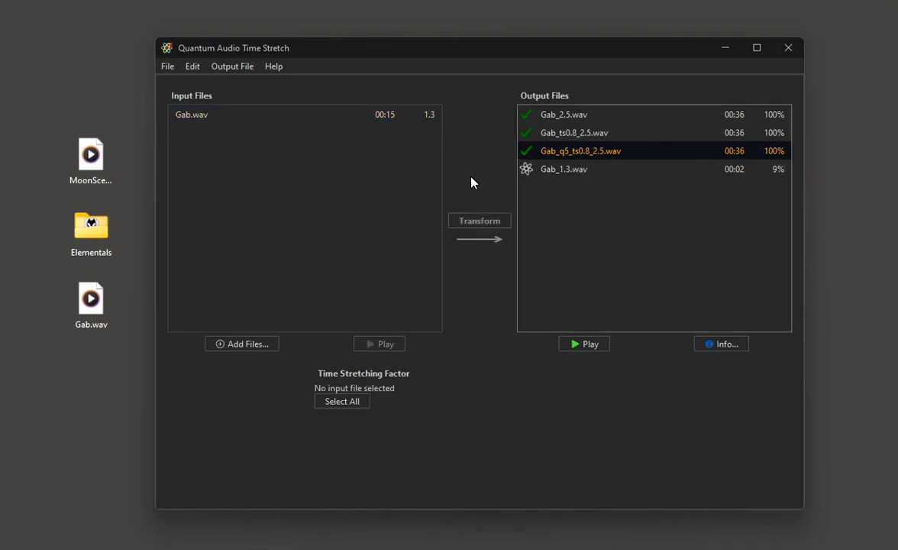
# Set the quality to 5 in the transform settings for Gab.wav and transform it at 130% length.
pyautogui.click(184, 116)
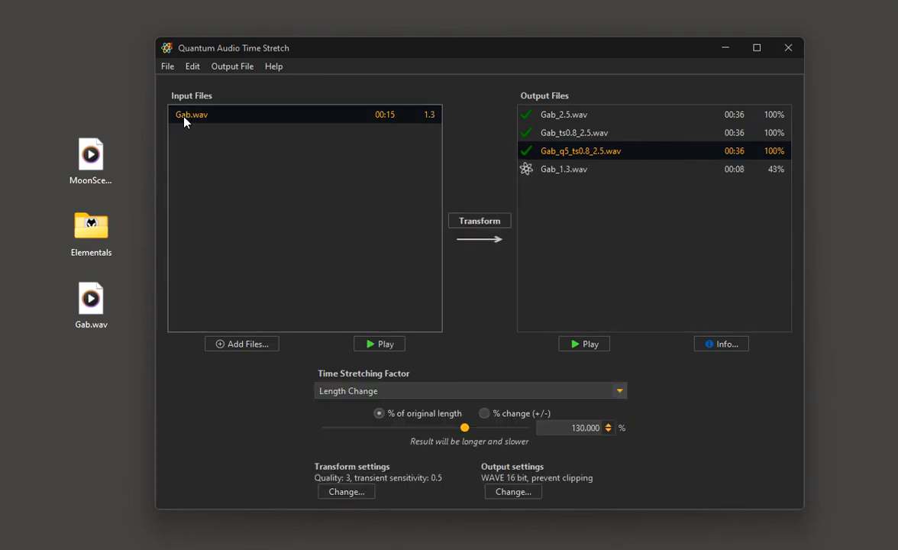
pyautogui.click(353, 492)
pyautogui.click(417, 428)
pyautogui.click(396, 478)
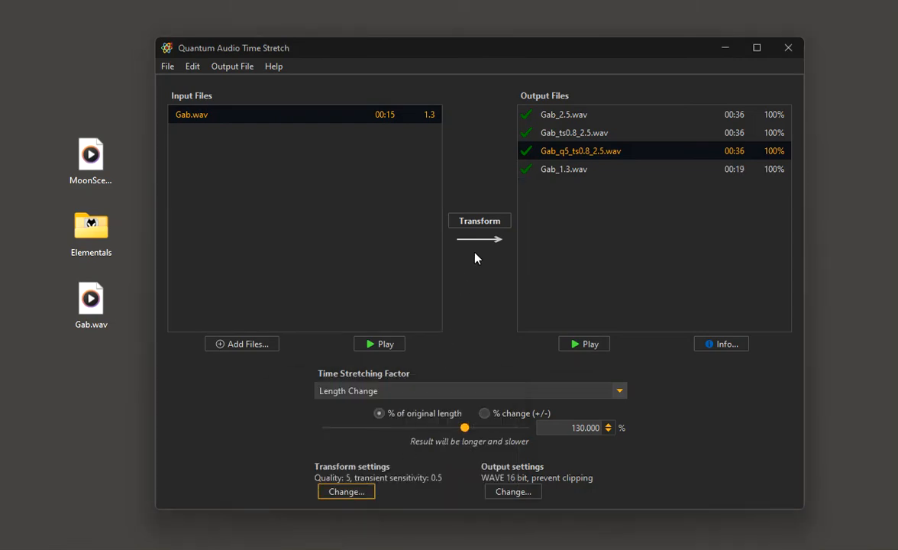
pyautogui.click(480, 222)
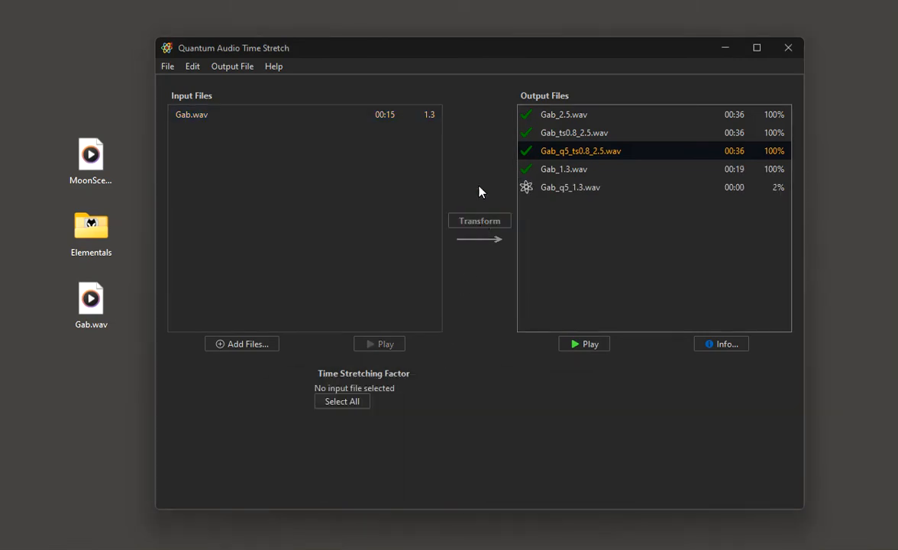
# Play the output file Gab_1.3.wav, followed by Gab_q5_1.3.wav, to compare the two quality settings.
pyautogui.click(539, 169)
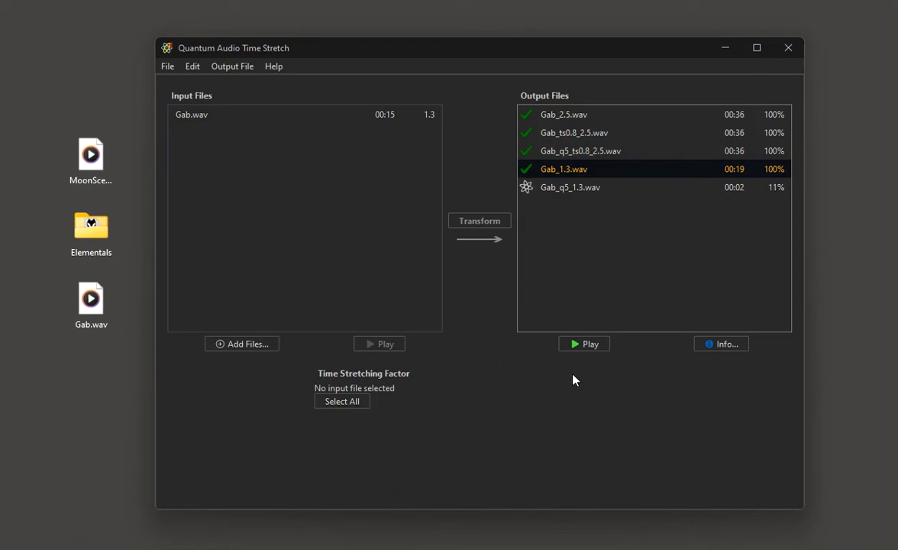
pyautogui.click(582, 344)
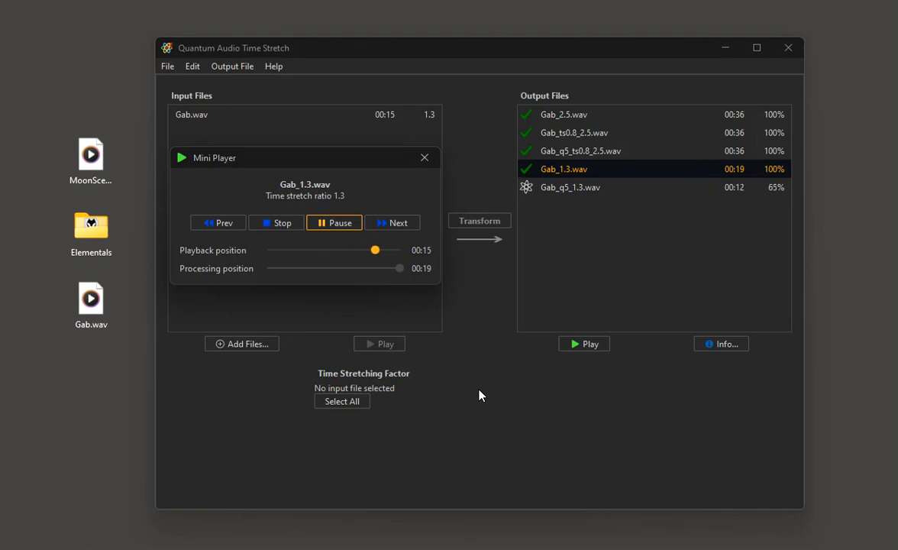
pyautogui.click(556, 189)
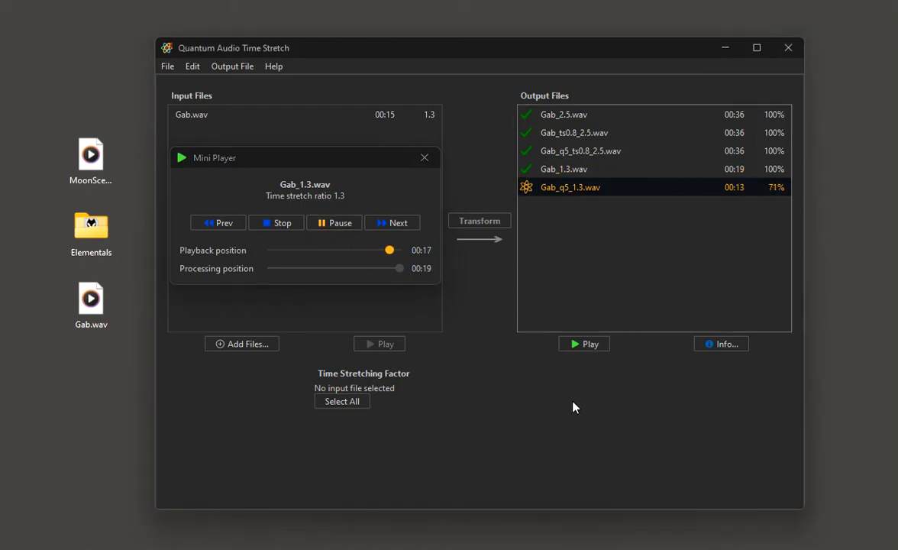
pyautogui.click(584, 348)
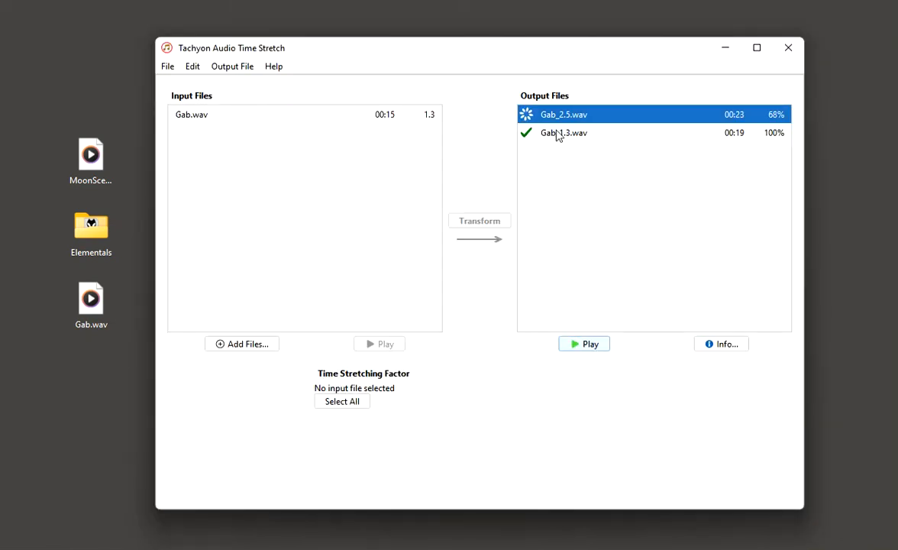
# Switch to Tachyon Audio Time Stretch, play its output file Gab_1.3.wav, and close the Mini Players in both programs.
pyautogui.click(561, 133)
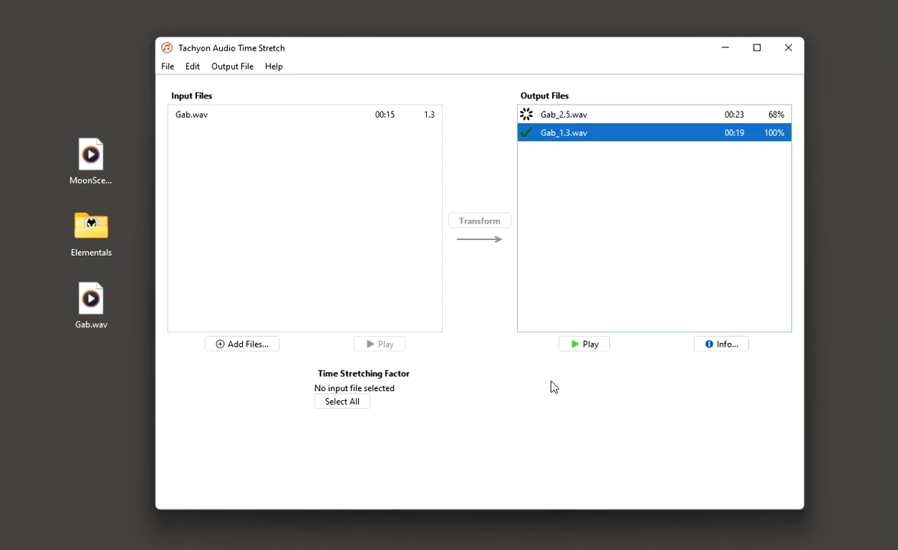
pyautogui.click(586, 345)
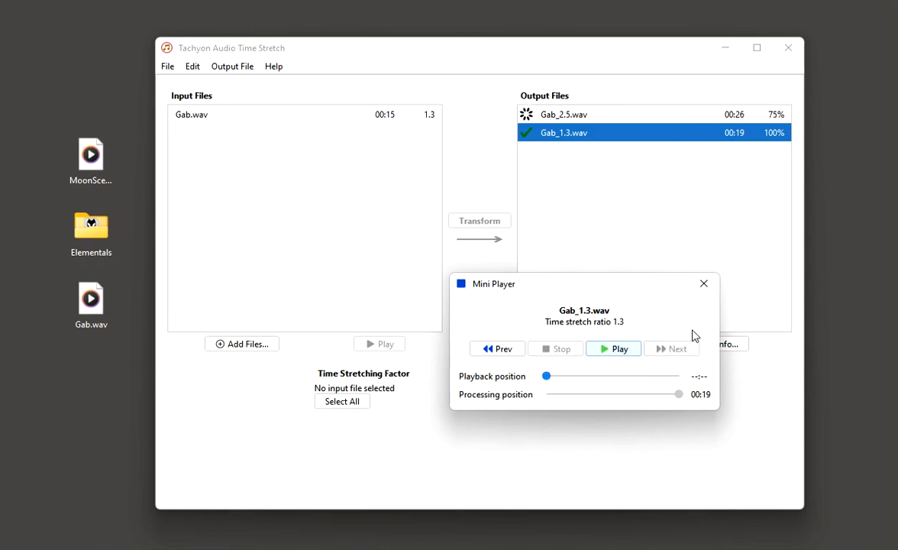
pyautogui.click(703, 283)
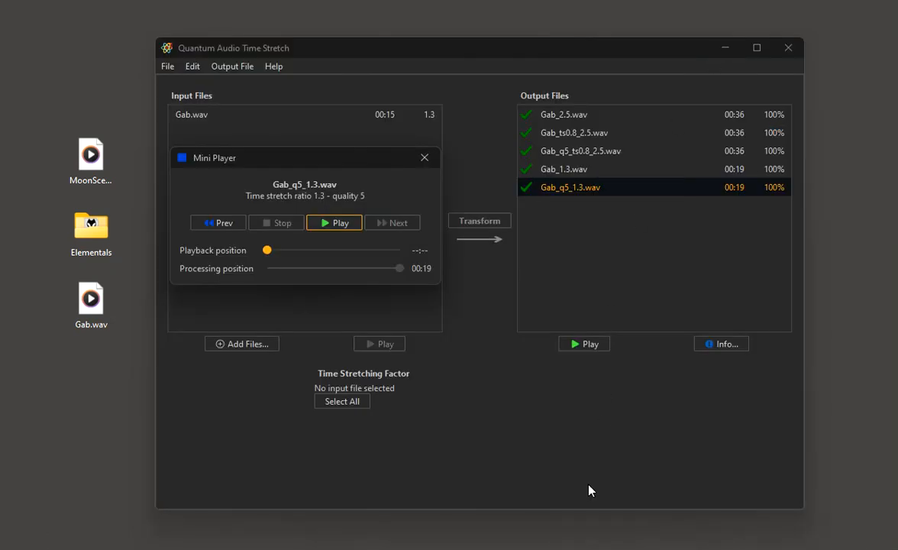
pyautogui.click(425, 158)
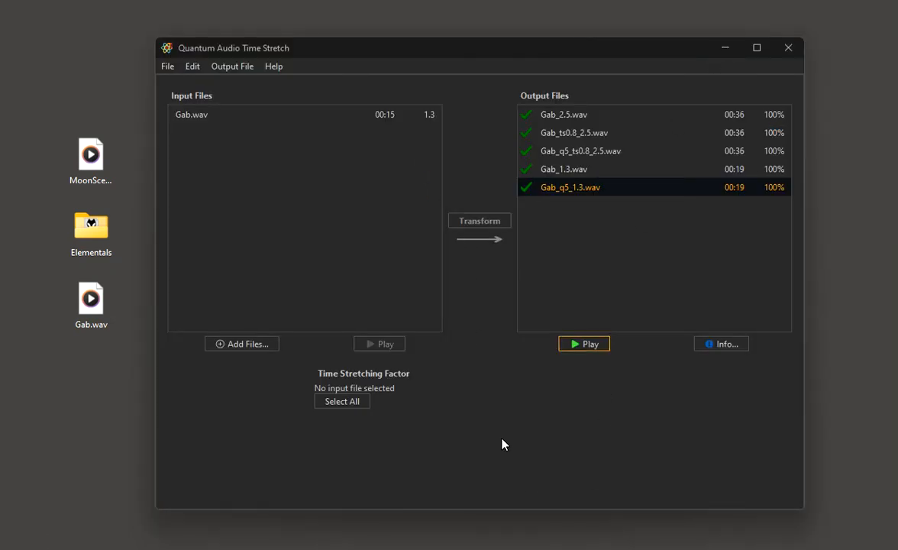